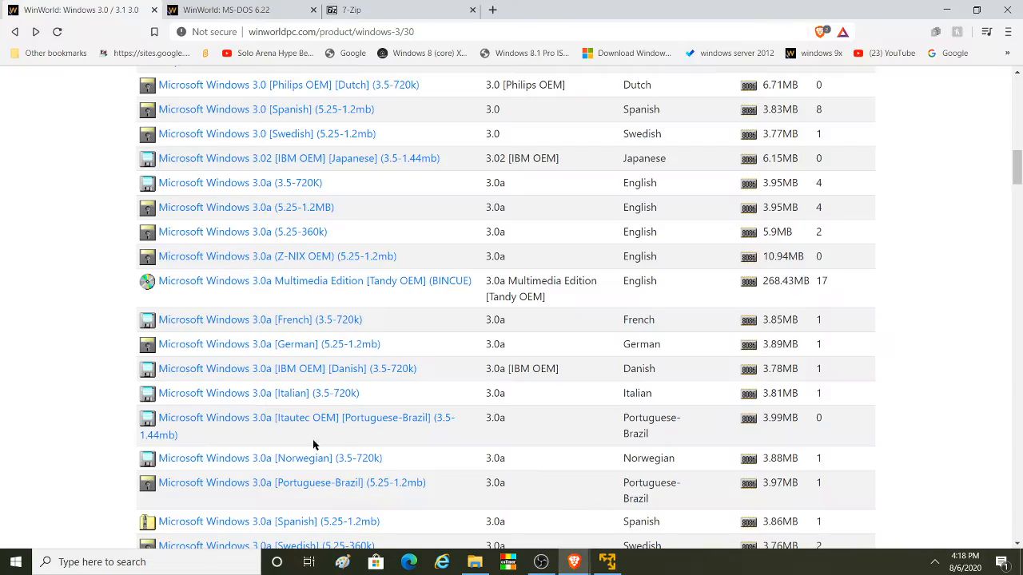
Step: Look through the Windows 3.0 download list on WinWorld, including the 3.0a releases
scroll(267, 228, "up", 1)
scroll(237, 235, "down", 1)
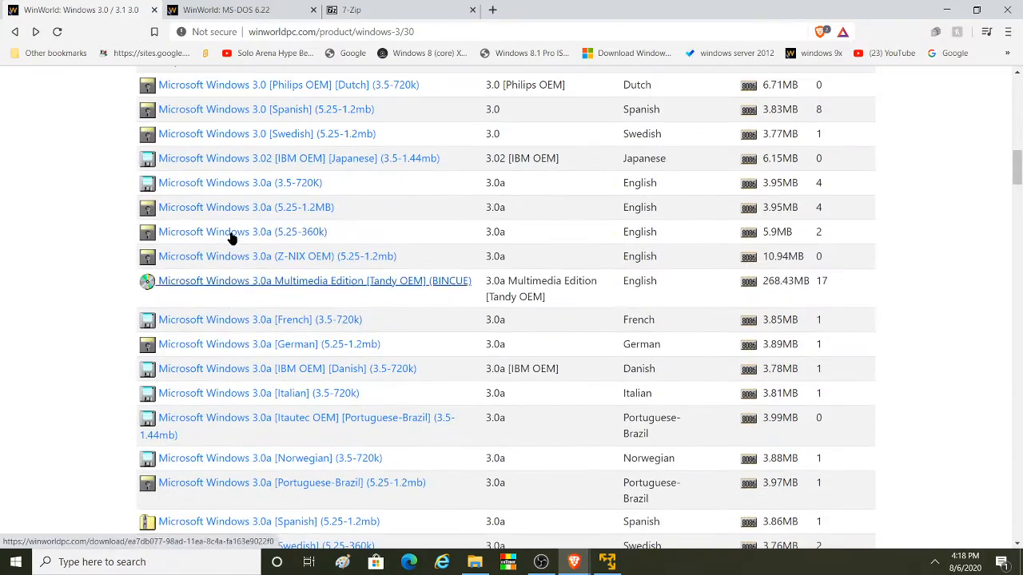
scroll(231, 238, "up", 3)
scroll(410, 300, "down", 4)
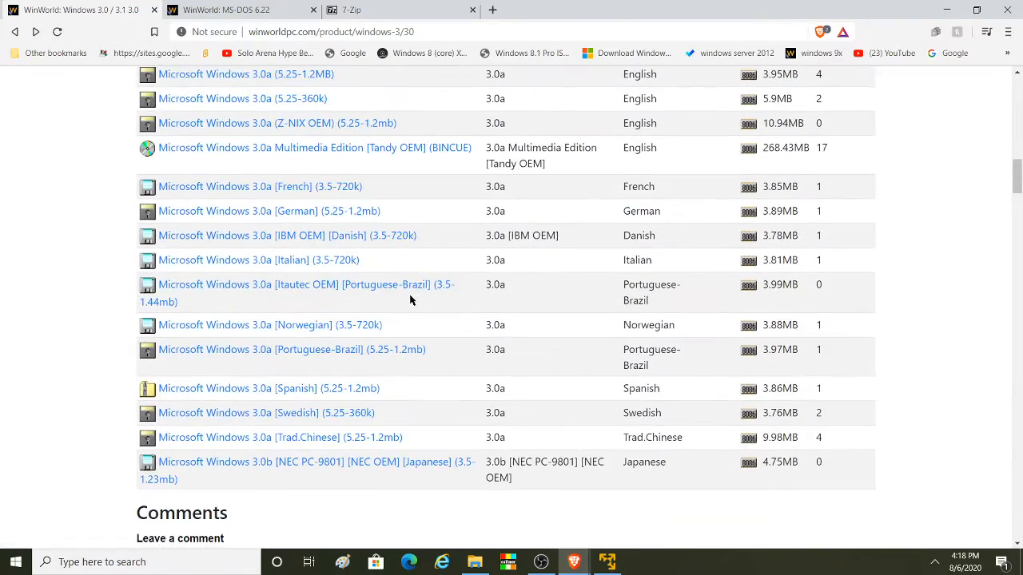
scroll(412, 295, "up", 15)
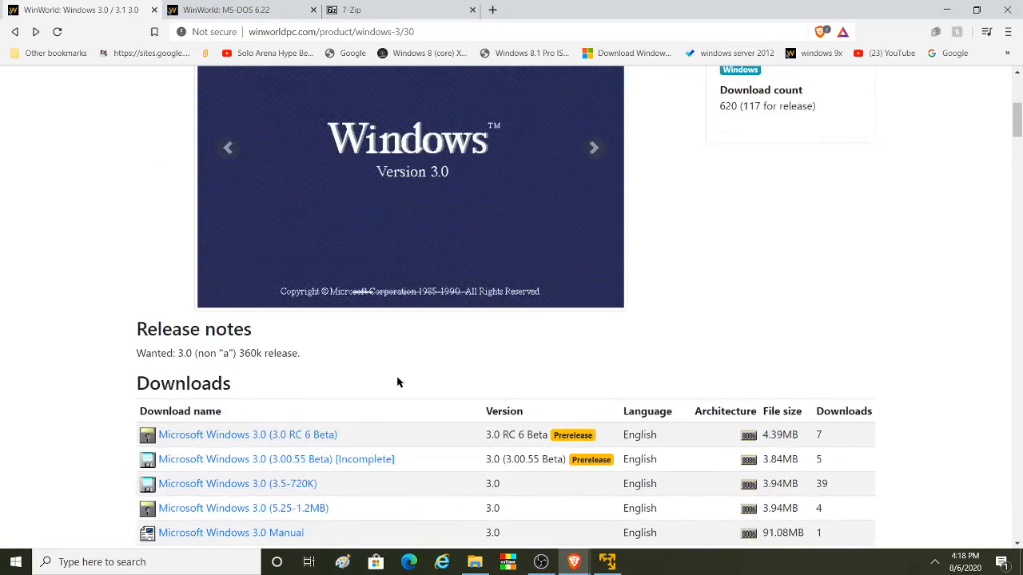
scroll(374, 339, "down", 3)
scroll(397, 299, "up", 1)
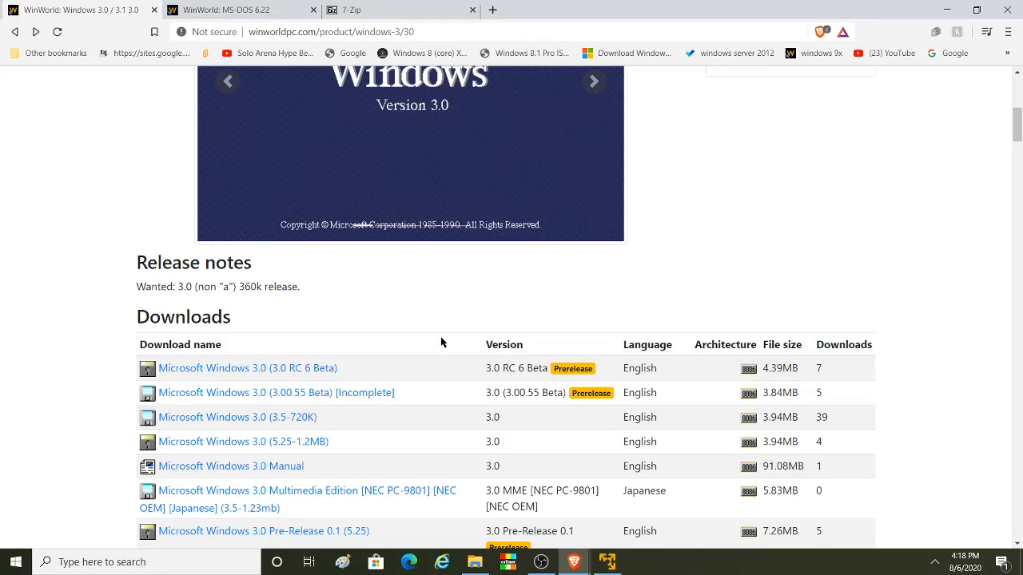
Step: View the open MS-DOS 6.22 and 7-Zip pages and return to the Windows 3.0 page
scroll(429, 342, "up", 1)
left_click(258, 10)
scroll(299, 268, "up", 10)
left_click(352, 10)
scroll(358, 256, "up", 1)
left_click(80, 9)
Step: Examine the Windows 3.0 page's available releases and its English 3.0 and 3.0a floppy downloads
scroll(79, 277, "down", 6)
scroll(76, 278, "down", 8)
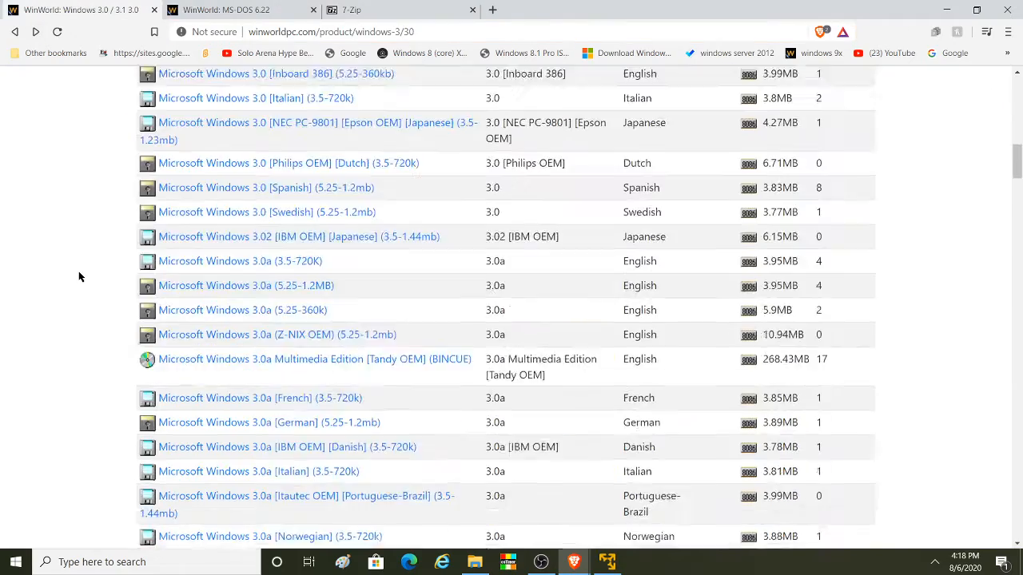
scroll(112, 280, "up", 8)
scroll(91, 281, "down", 8)
scroll(96, 285, "up", 15)
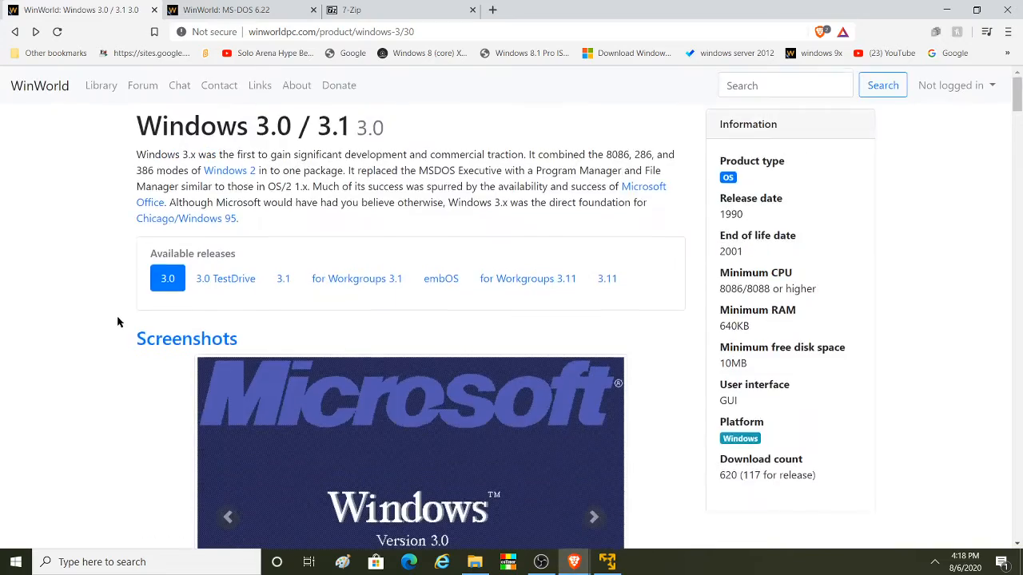
scroll(79, 331, "down", 8)
scroll(115, 277, "up", 5)
scroll(109, 267, "down", 2)
scroll(320, 320, "up", 2)
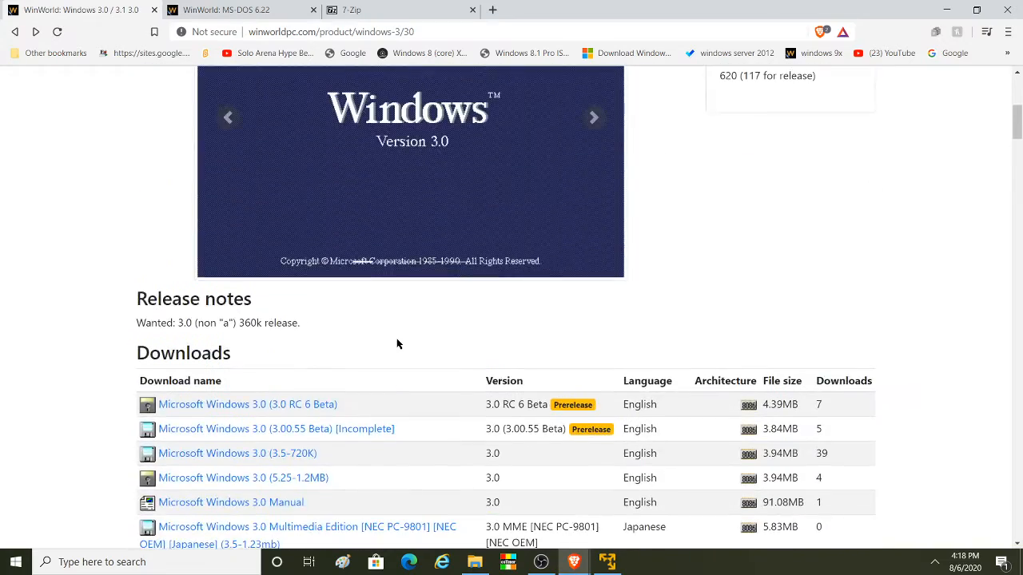
scroll(397, 344, "down", 3)
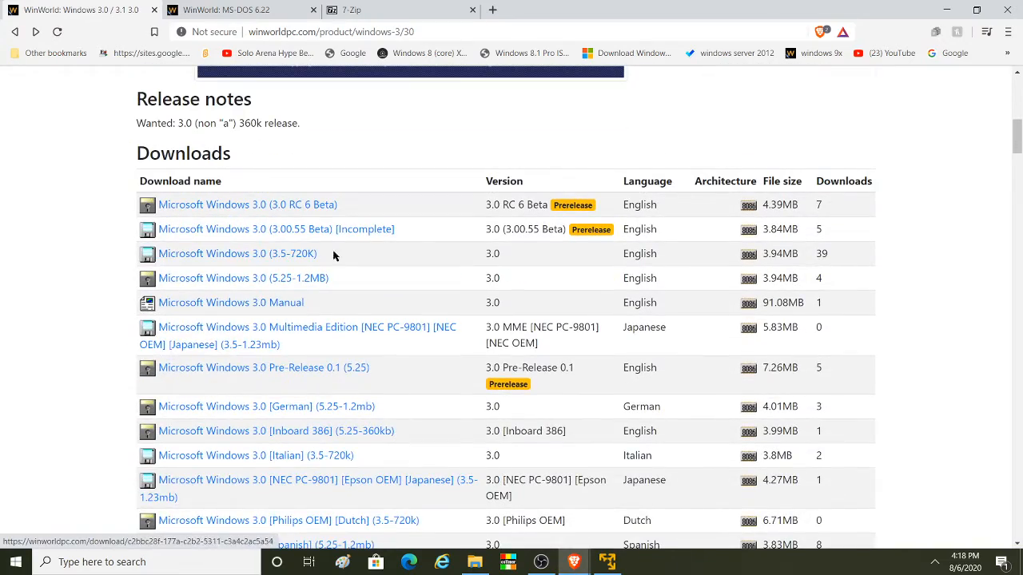
scroll(280, 288, "down", 2)
scroll(285, 290, "up", 4)
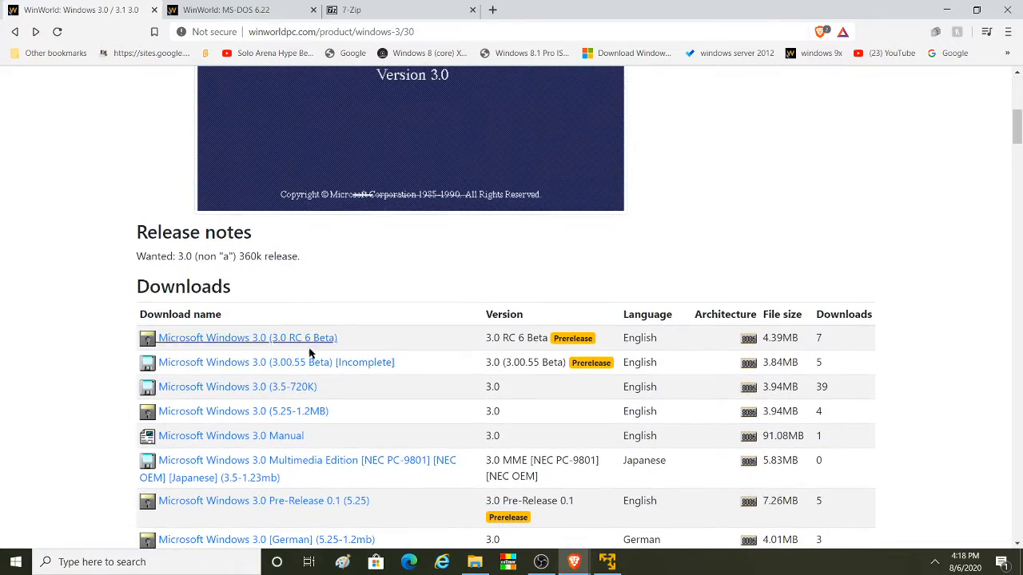
scroll(406, 435, "down", 7)
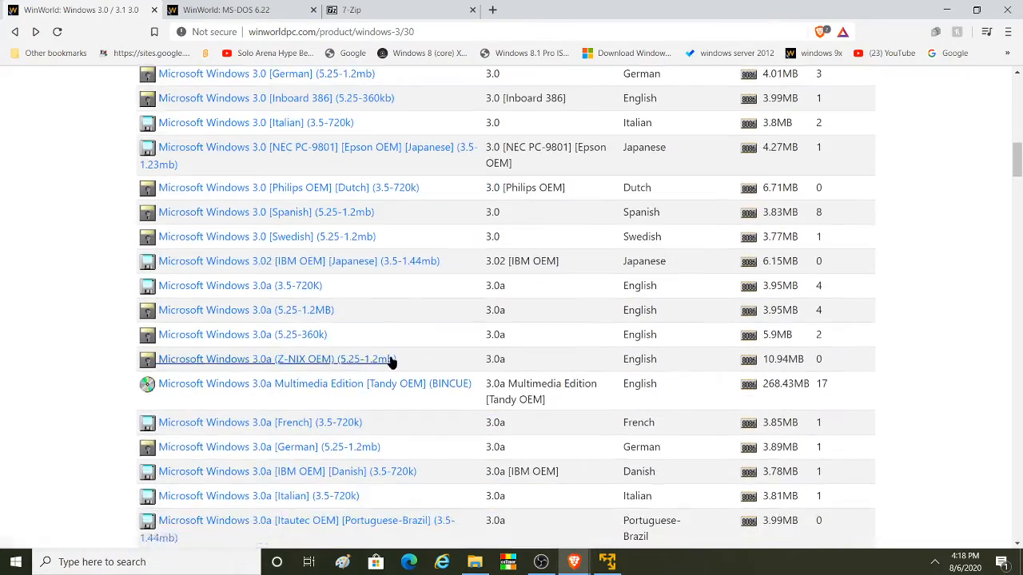
scroll(375, 314, "up", 10)
scroll(354, 330, "down", 5)
scroll(354, 330, "up", 5)
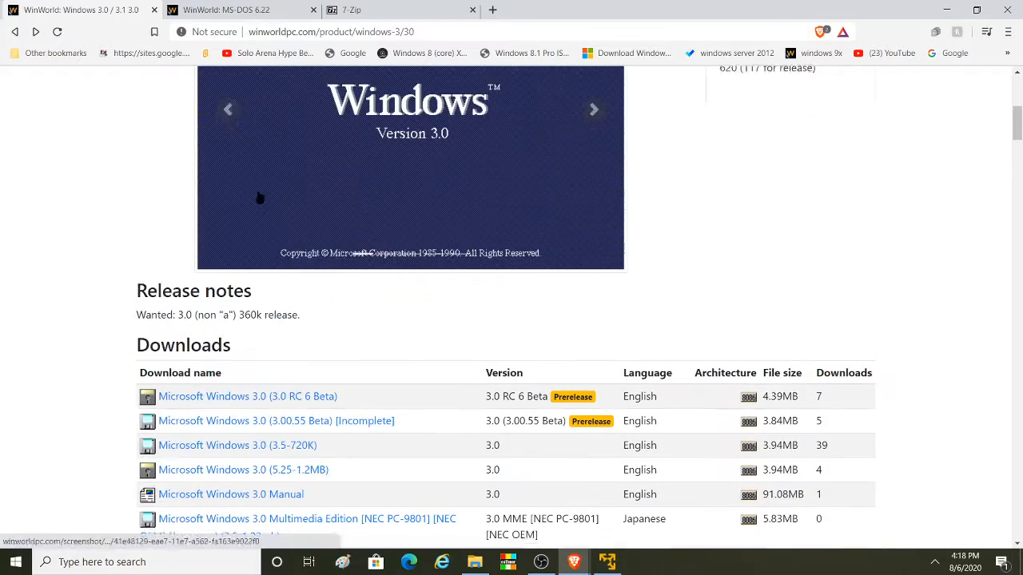
Step: Examine the MS-DOS 6.22 page's release notes and download list, including the Plus Enhanced Tools editions
left_click(226, 10)
scroll(48, 160, "down", 2)
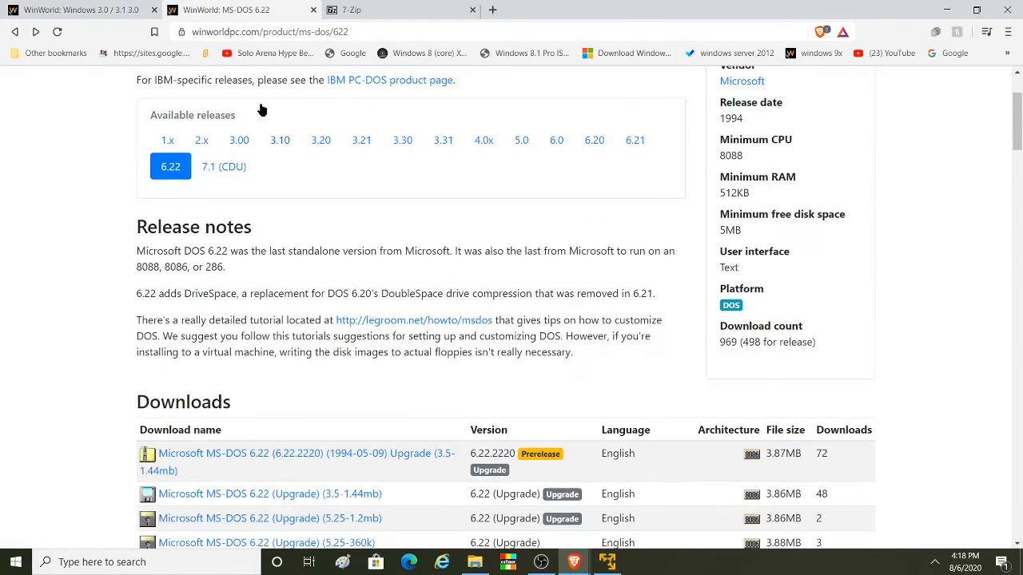
left_click(74, 6)
left_click(223, 8)
scroll(242, 227, "down", 4)
scroll(280, 208, "up", 5)
scroll(320, 200, "down", 4)
scroll(326, 195, "up", 1)
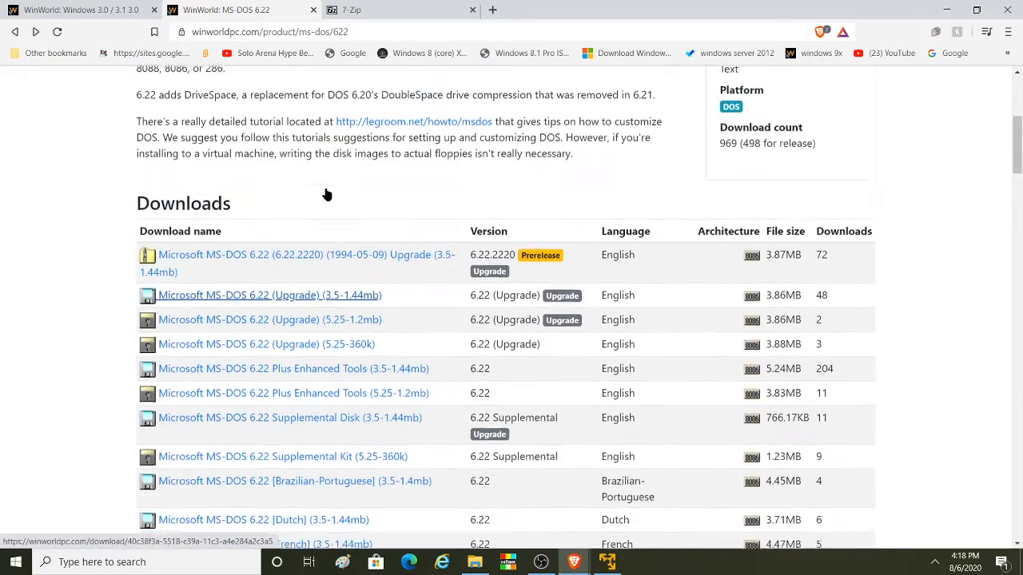
scroll(328, 207, "up", 3)
scroll(456, 320, "down", 4)
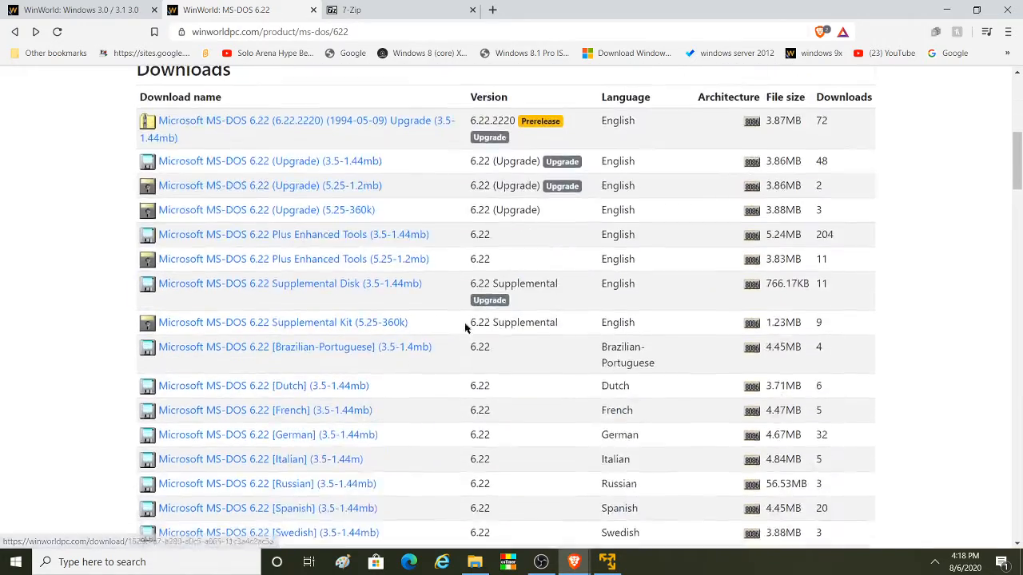
scroll(466, 328, "up", 1)
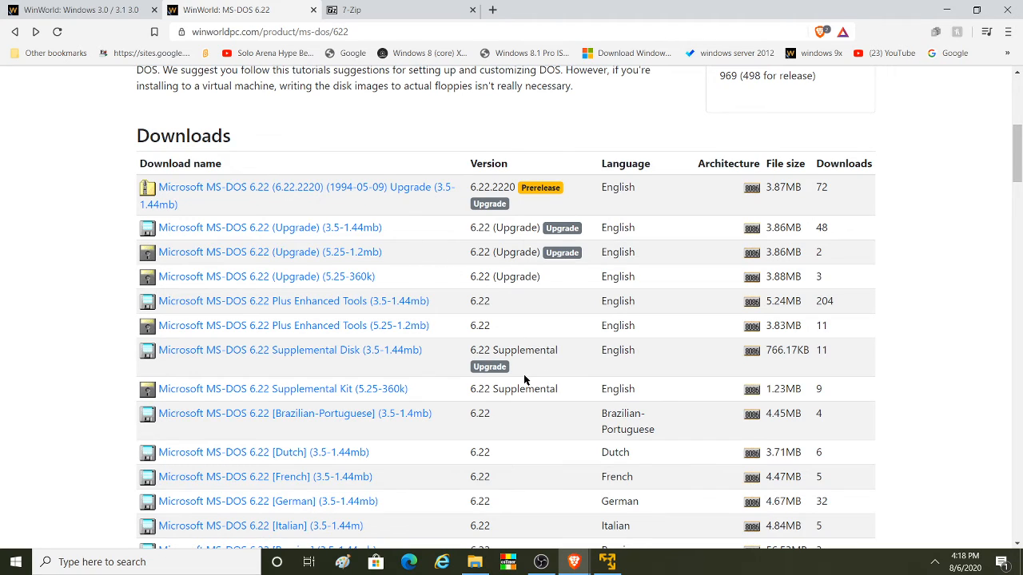
scroll(525, 379, "down", 4)
scroll(365, 187, "up", 7)
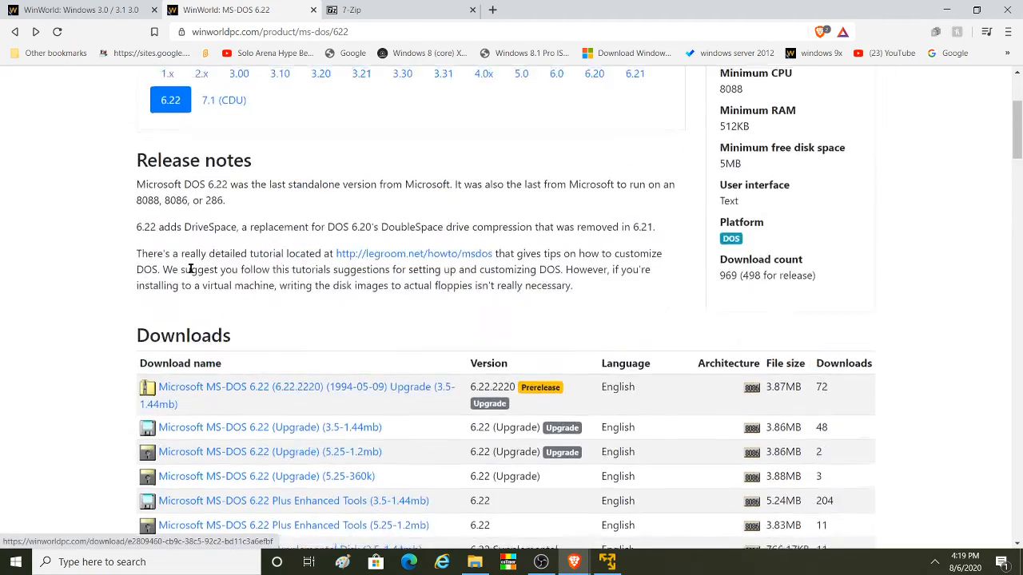
scroll(138, 330, "down", 9)
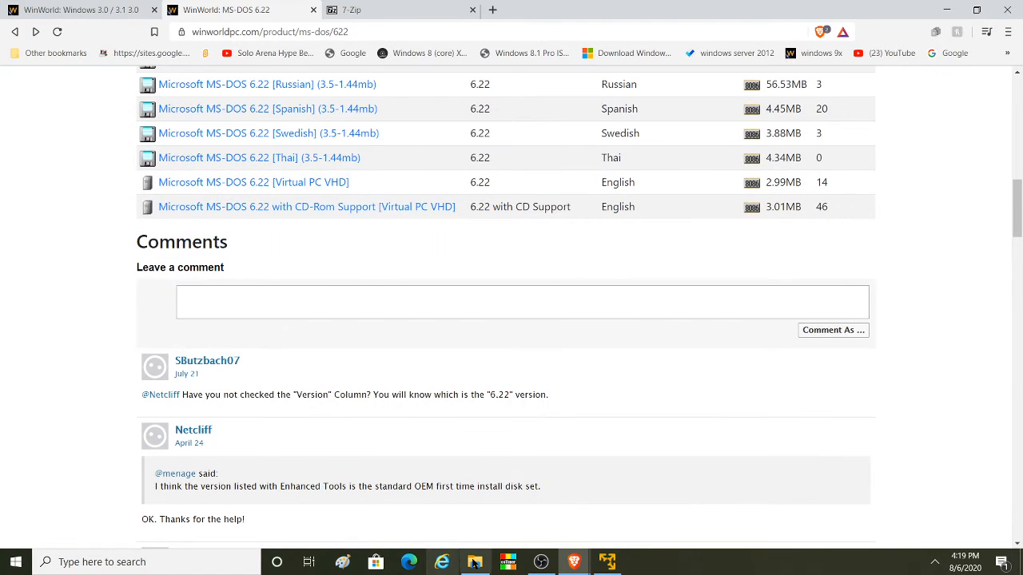
Step: In File Explorer's Downloads folder, extract the Windows 3.0a and MS-DOS 6.22 archives into separate folders with 7-Zip
left_click(475, 562)
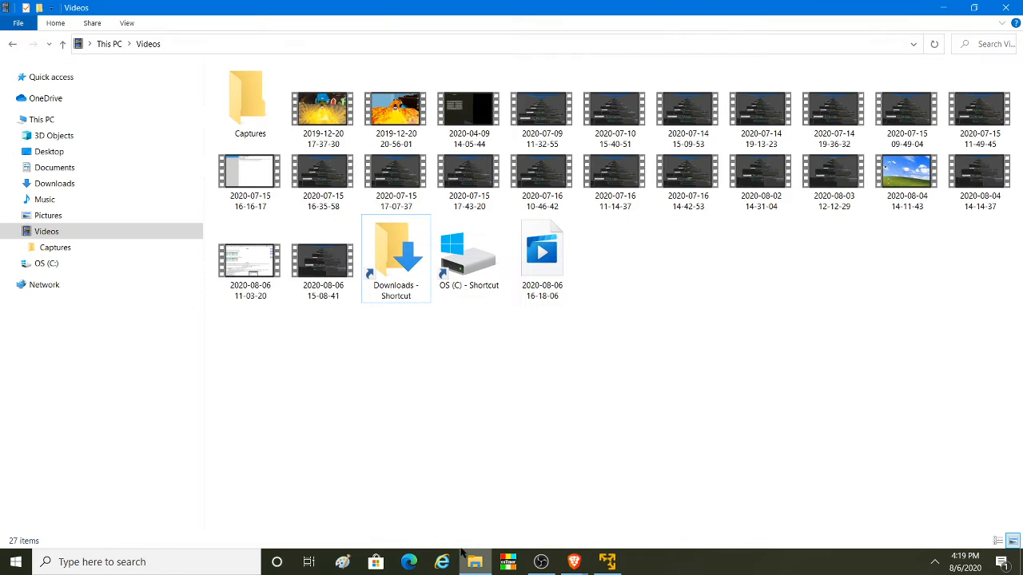
left_click(107, 183)
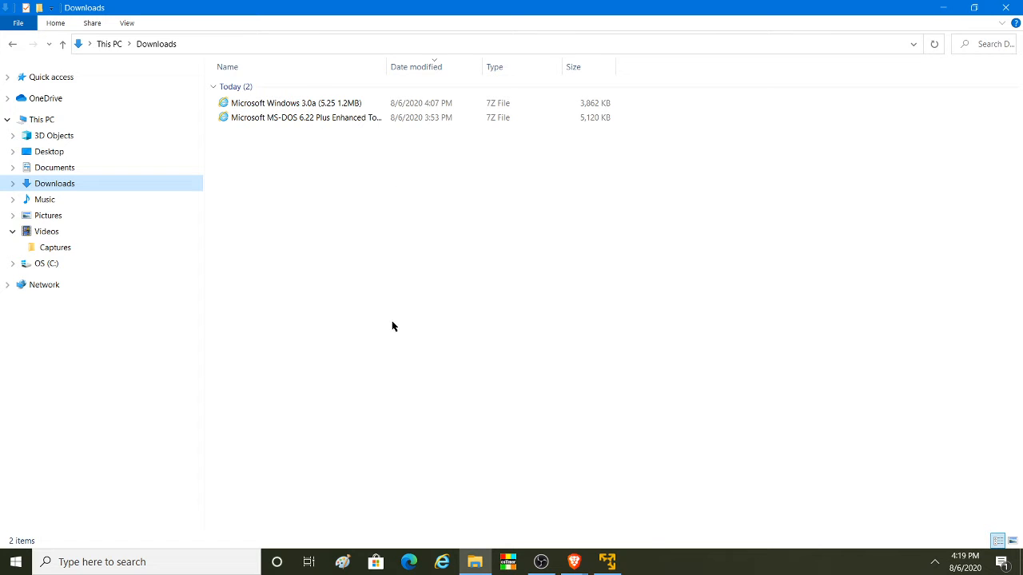
left_click_drag(389, 324, 384, 103)
right_click(382, 102)
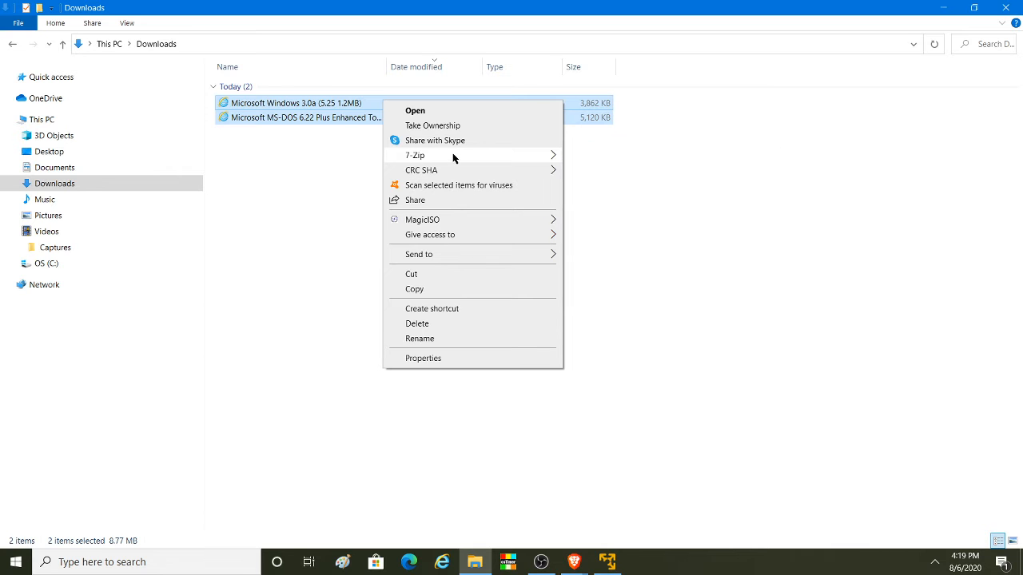
mouse_move(452, 157)
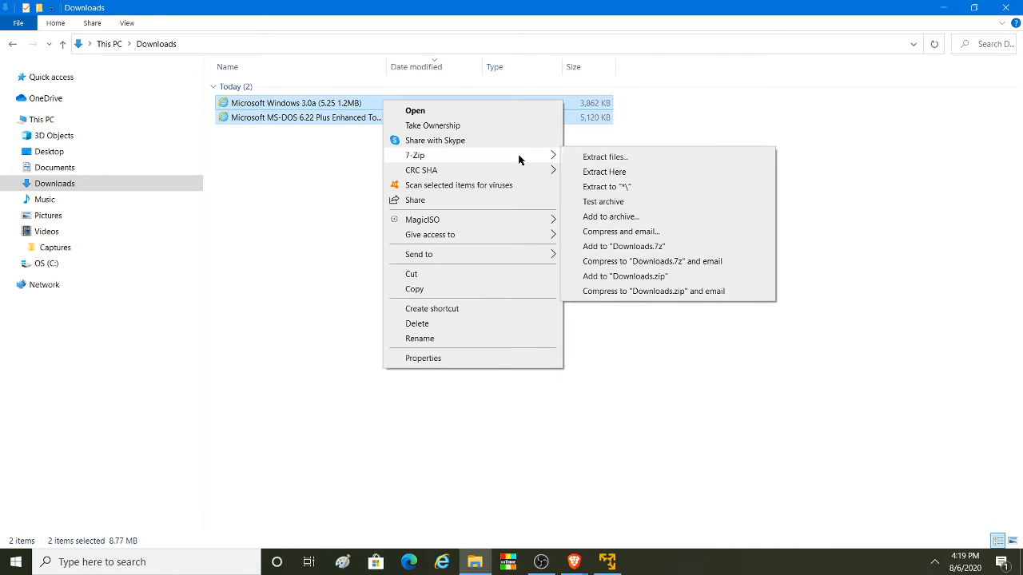
left_click(624, 160)
left_click(514, 364)
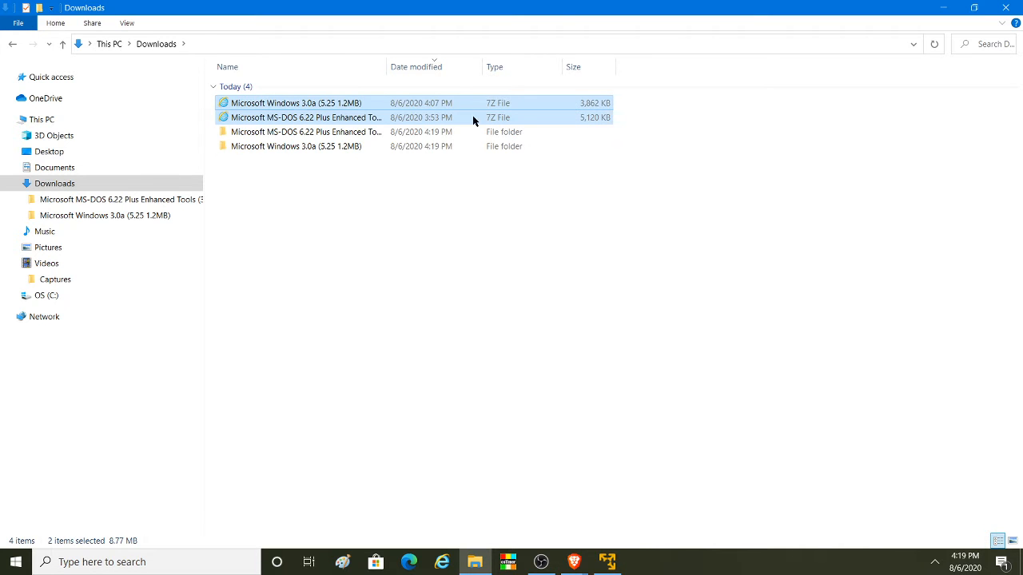
Step: Open the extracted Microsoft Windows 3.0a (5.25 1.2MB) folder and its inner folder to view the disk images
left_click(438, 148)
double_click(439, 148)
double_click(397, 90)
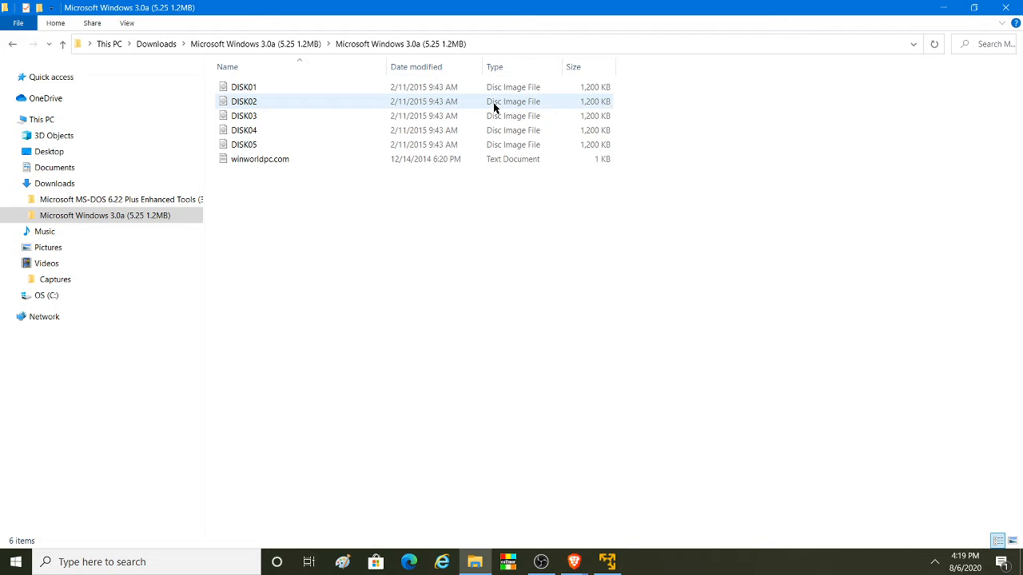
Step: Open the extracted MS-DOS 6.22 Plus Enhanced Tools folder and its inner folder to view the disk images
left_click_drag(80, 218, 77, 208)
left_click(79, 204)
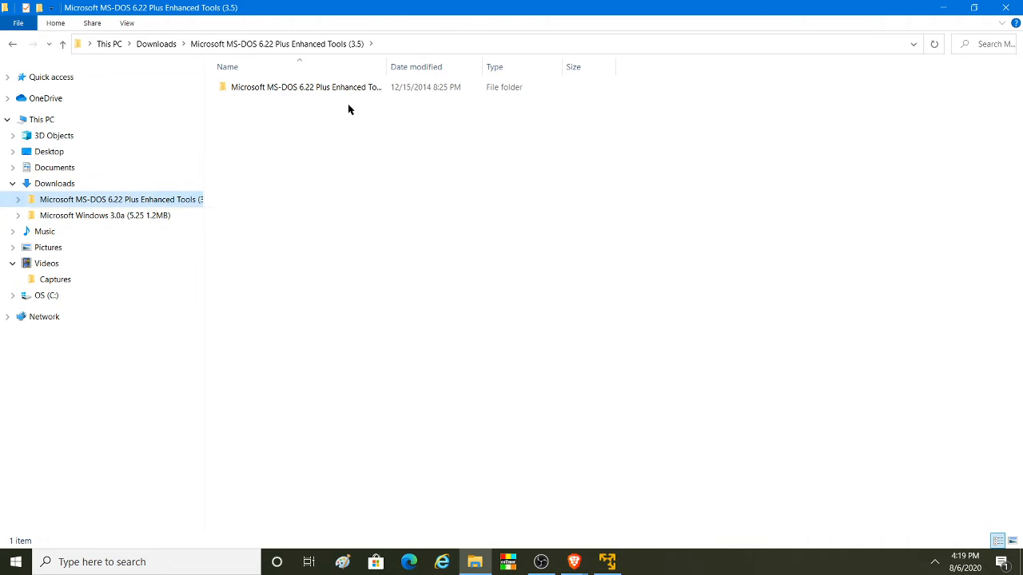
double_click(355, 86)
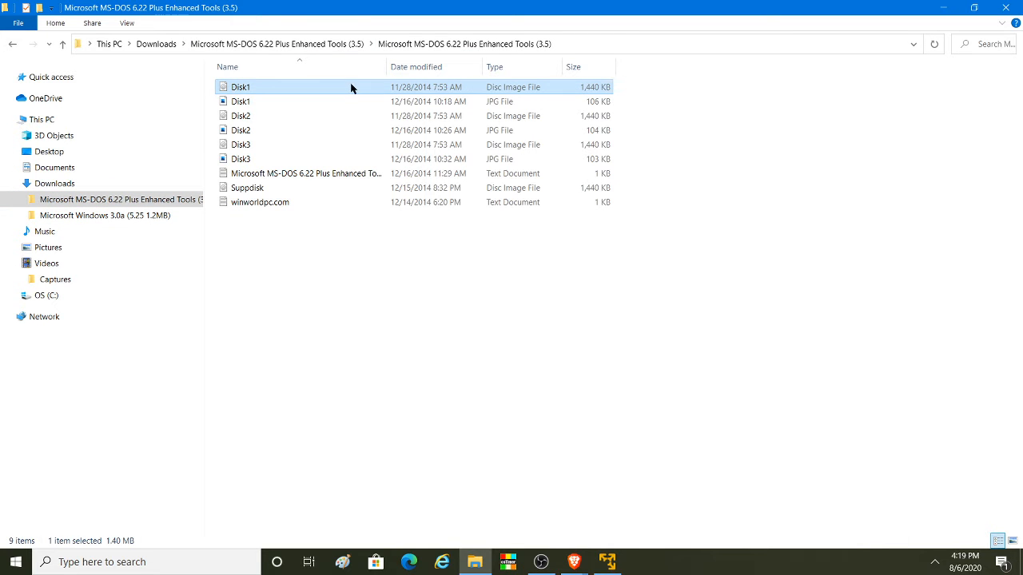
left_click(222, 318)
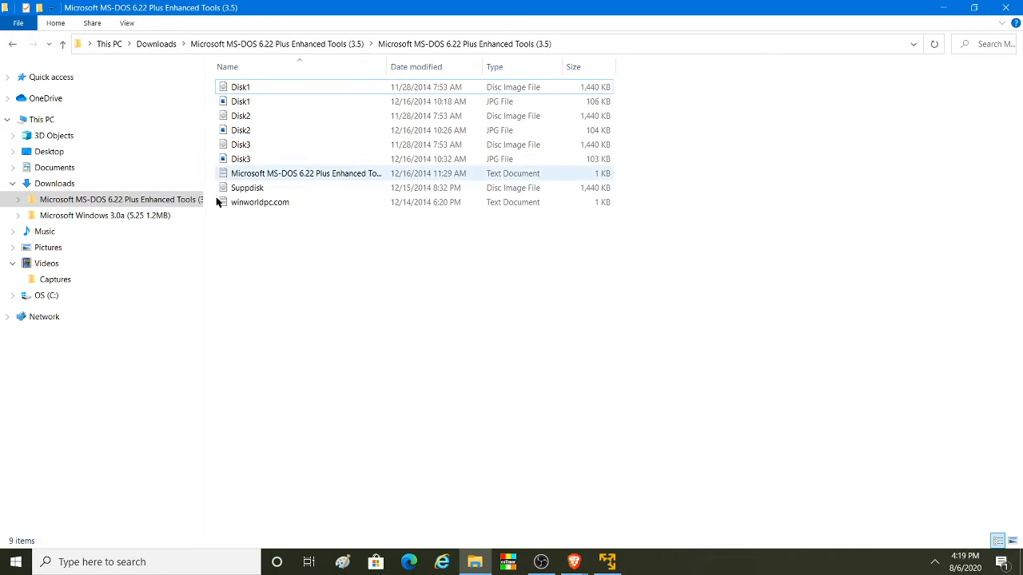
Step: Switch to VMware Workstation 15 Player and close the running windows 3.0 virtual machine, confirming the exit
left_click(607, 561)
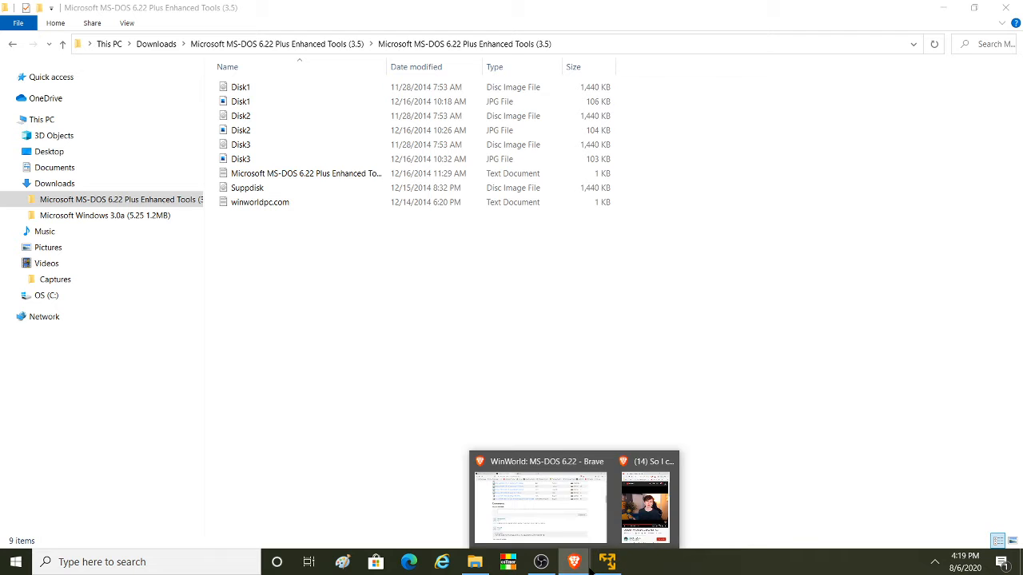
left_click(607, 562)
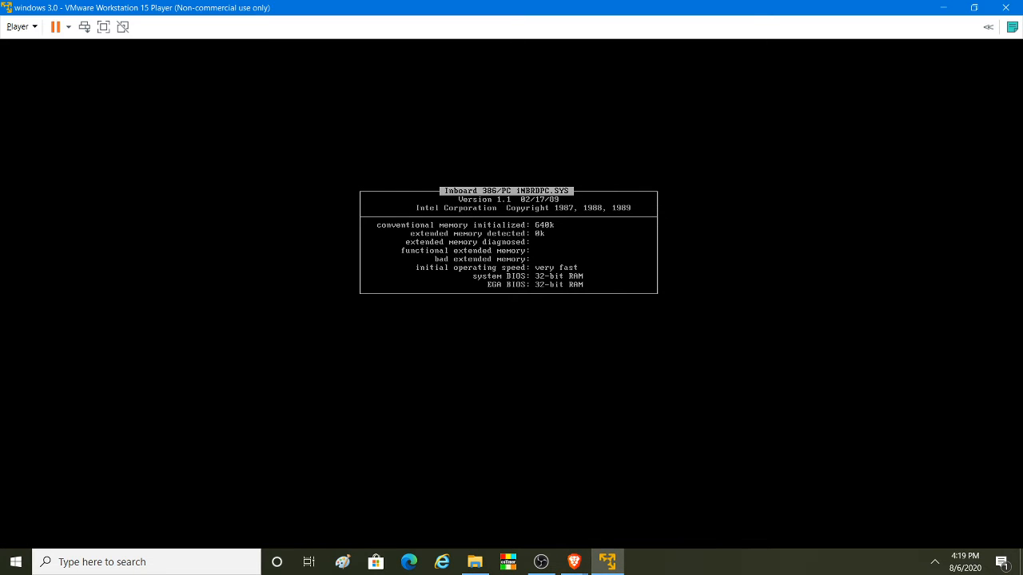
left_click(1006, 7)
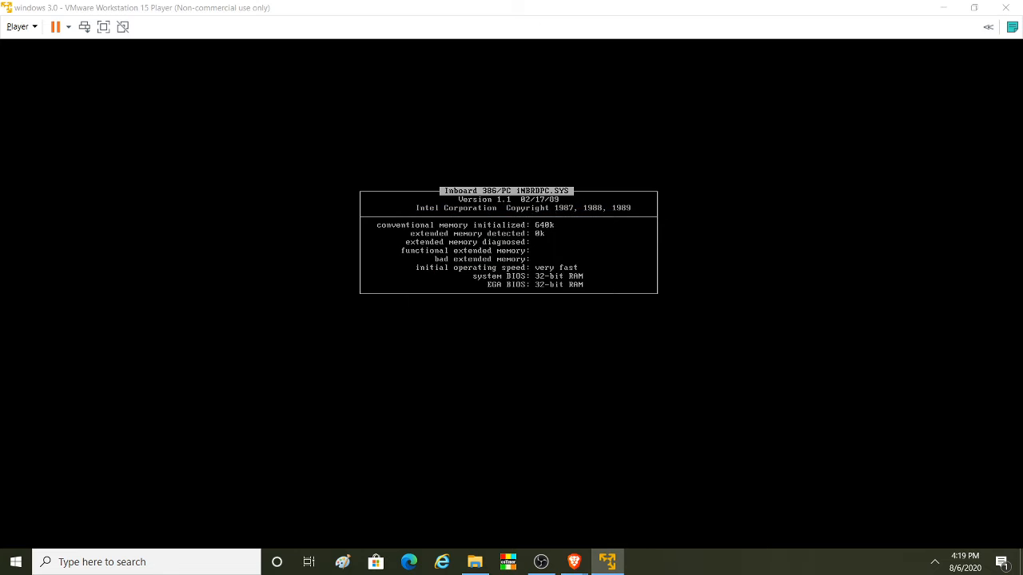
left_click(521, 320)
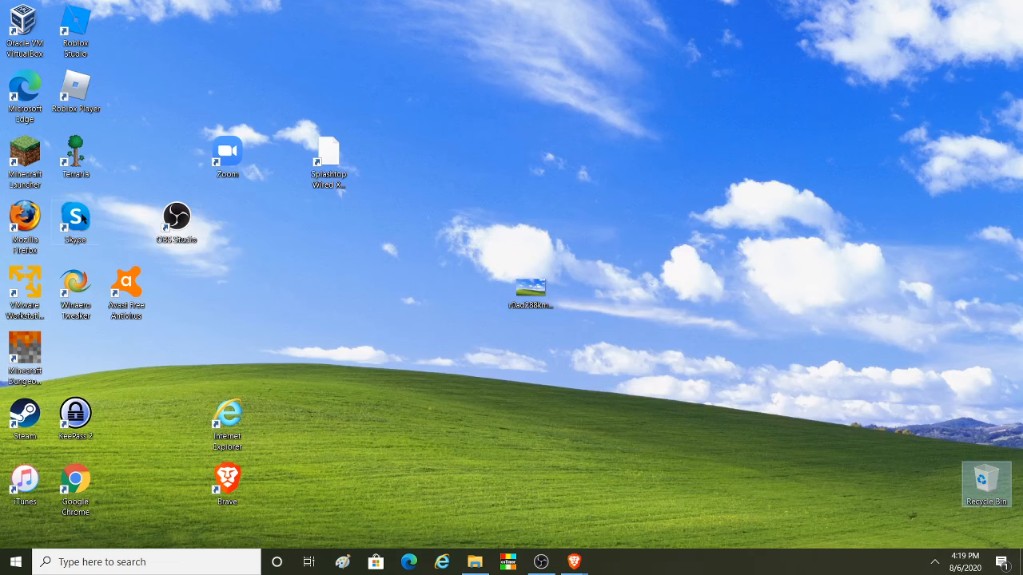
Step: Launch VMware Workstation 15 Player from the desktop and maximize its window
left_click(26, 282)
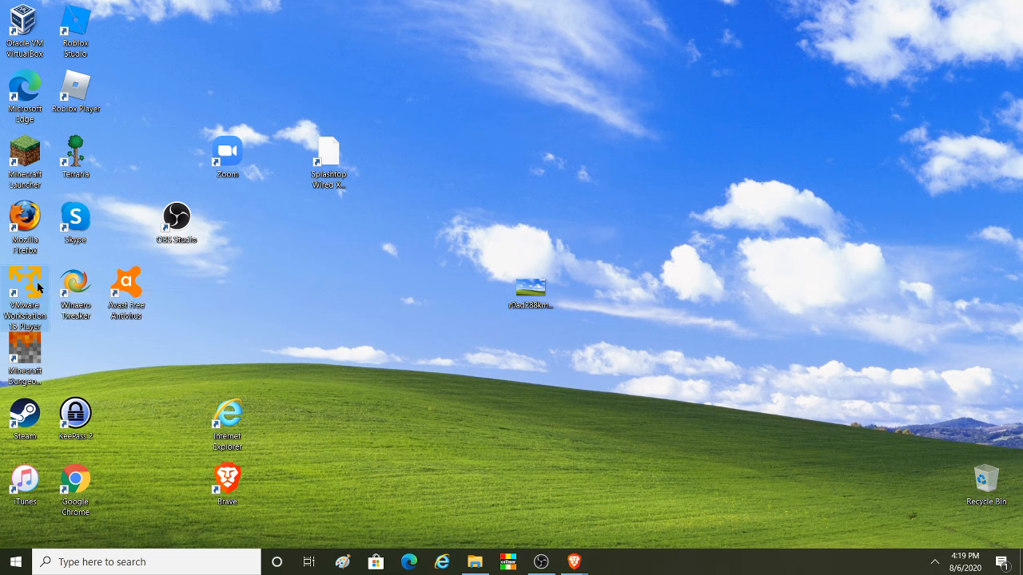
double_click(38, 280)
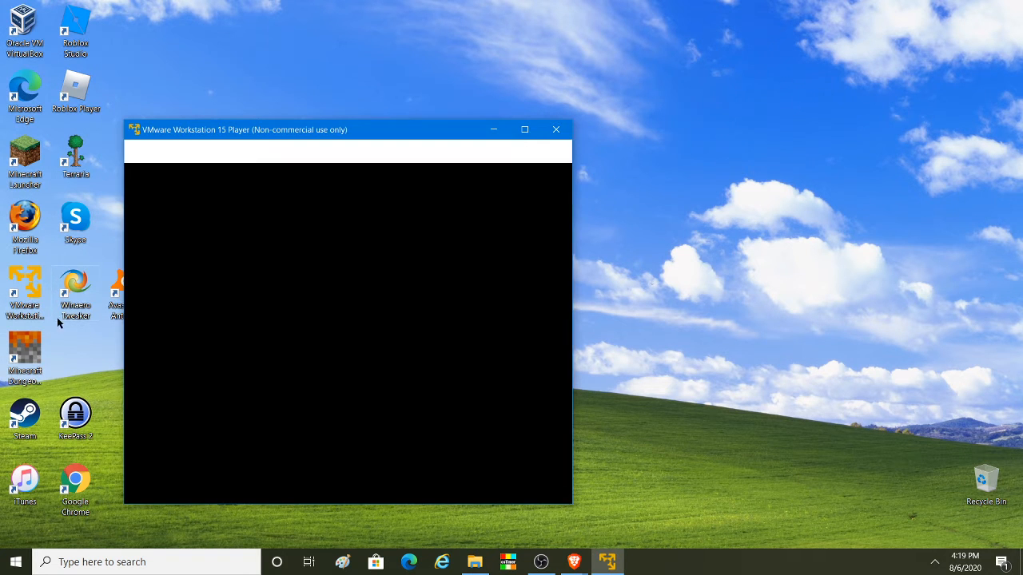
left_click(518, 130)
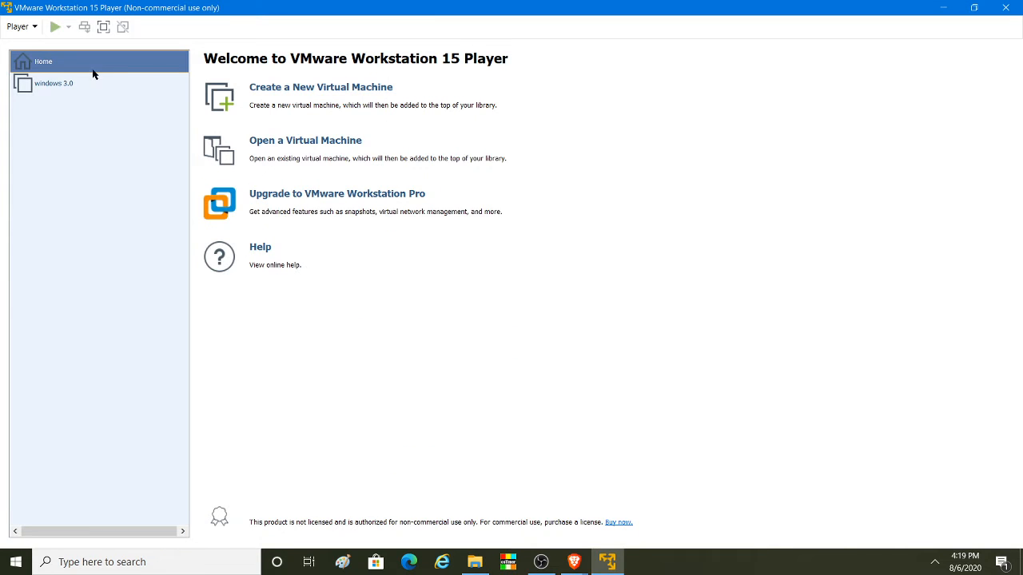
Step: Permanently delete the windows 3.0 virtual machine from the library and disk
right_click(71, 84)
left_click(104, 141)
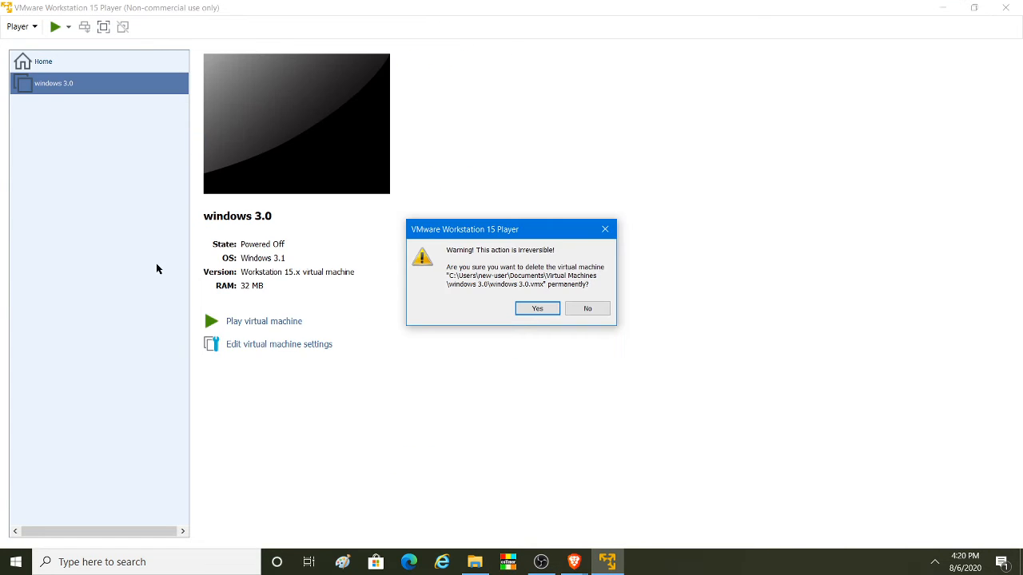
left_click(537, 311)
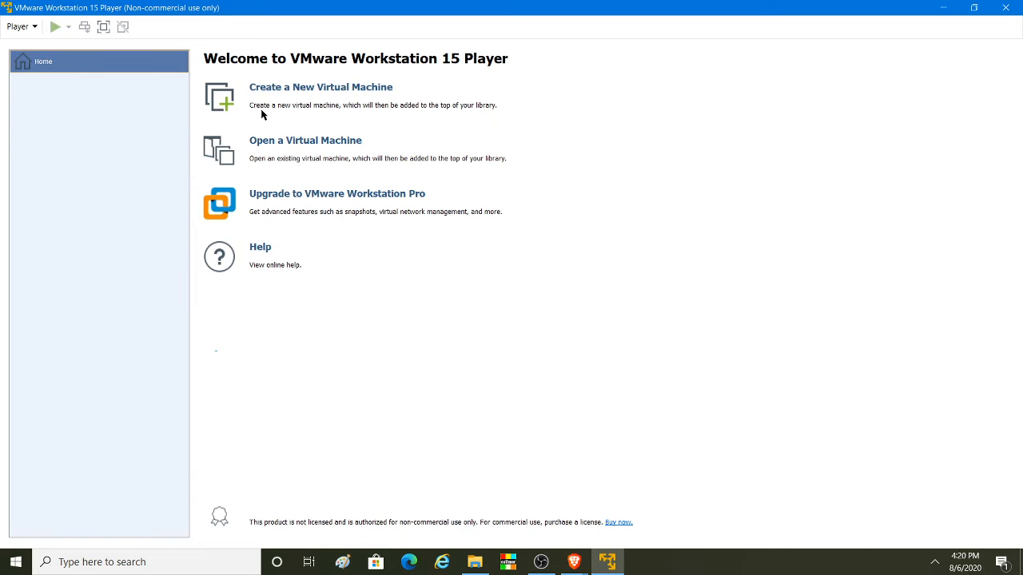
Step: Start creating a virtual machine with the operating system installed later, choosing Microsoft Windows as guest and Windows 3.1 as version
left_click(272, 91)
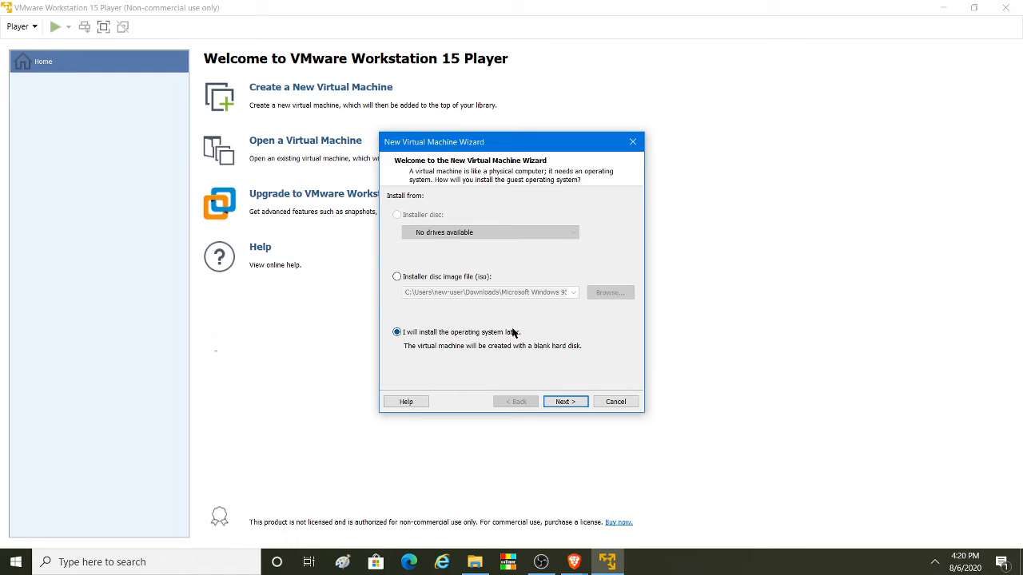
left_click(565, 402)
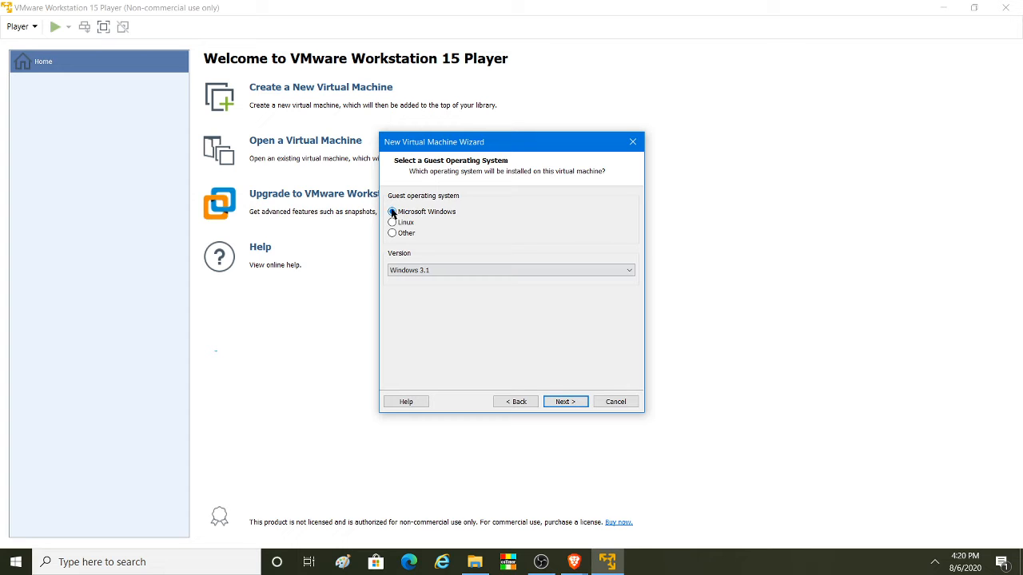
left_click(436, 273)
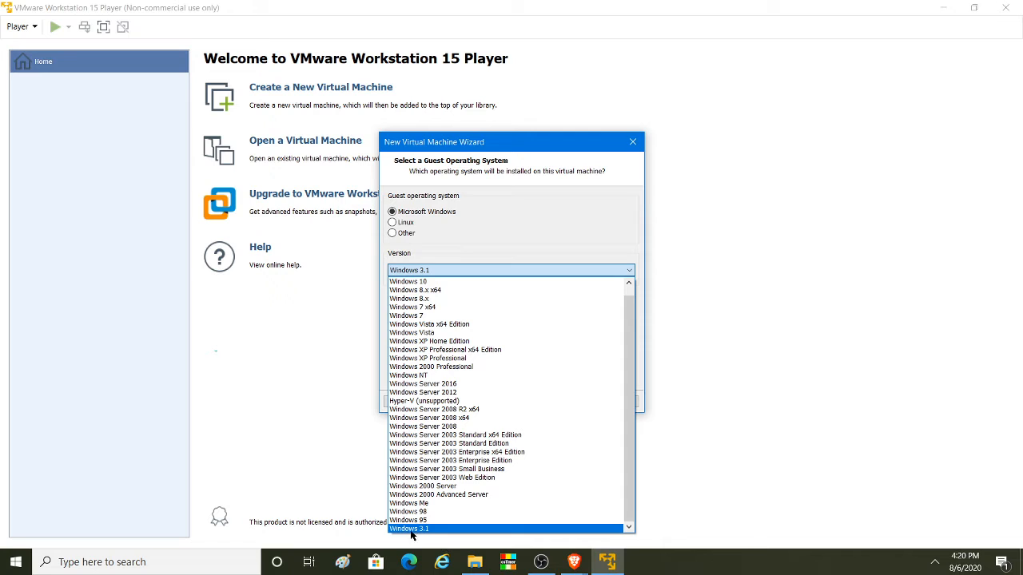
left_click(466, 529)
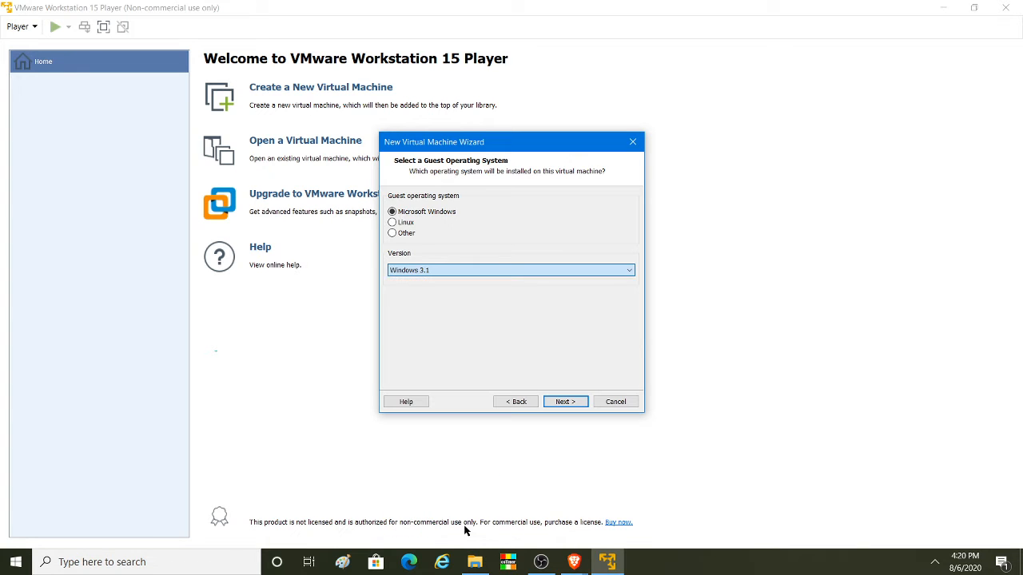
left_click(562, 402)
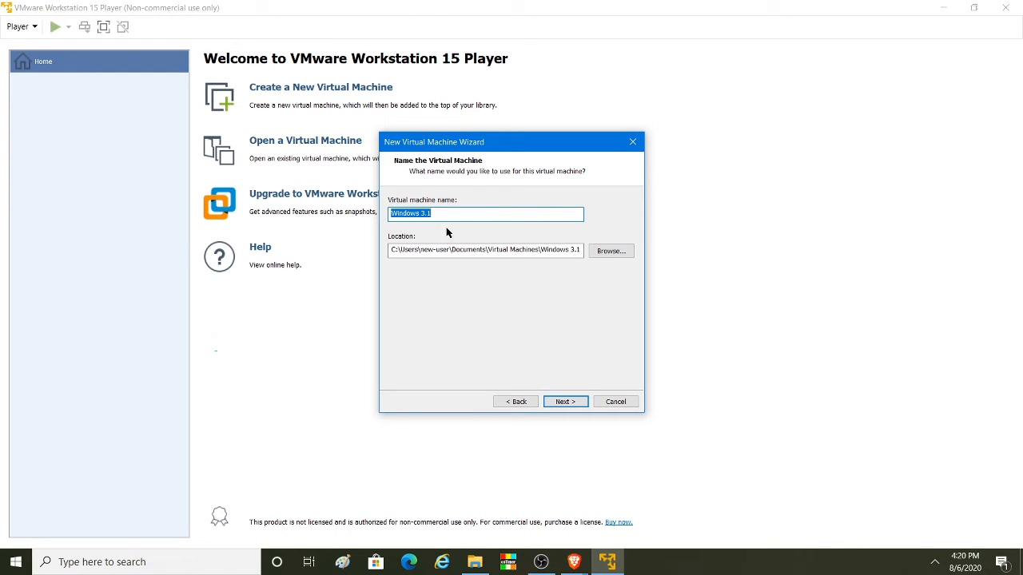
Step: Name the virtual machine windows 3.0 and give it a 1 GB virtual disk stored as a single file
type("wi")
left_click(565, 401)
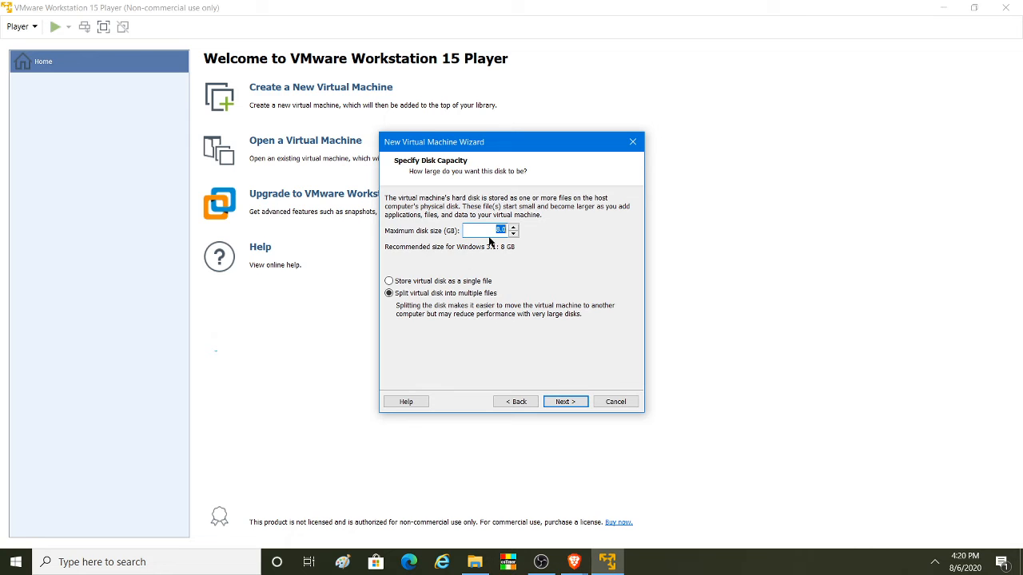
type("1")
left_click(449, 284)
left_click(580, 406)
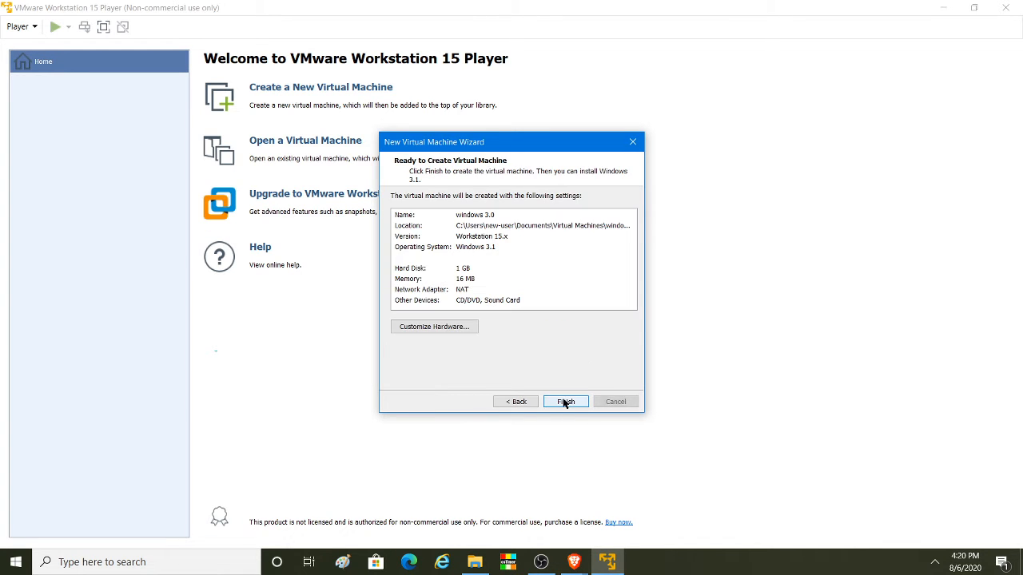
Step: Customize the new machine's hardware with 32 MB of memory and finish creating the virtual machine
left_click(457, 326)
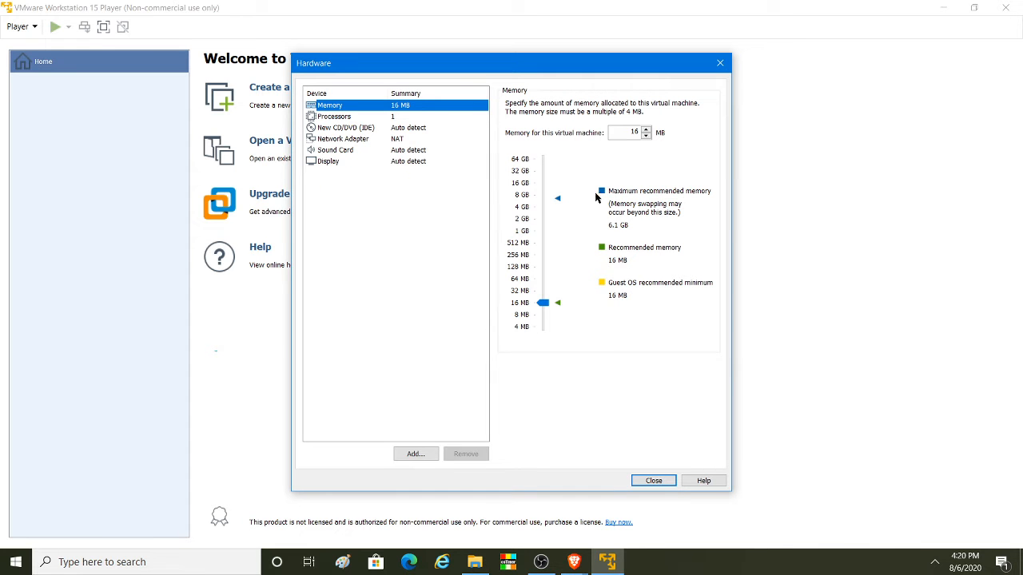
left_click(626, 134)
type("32")
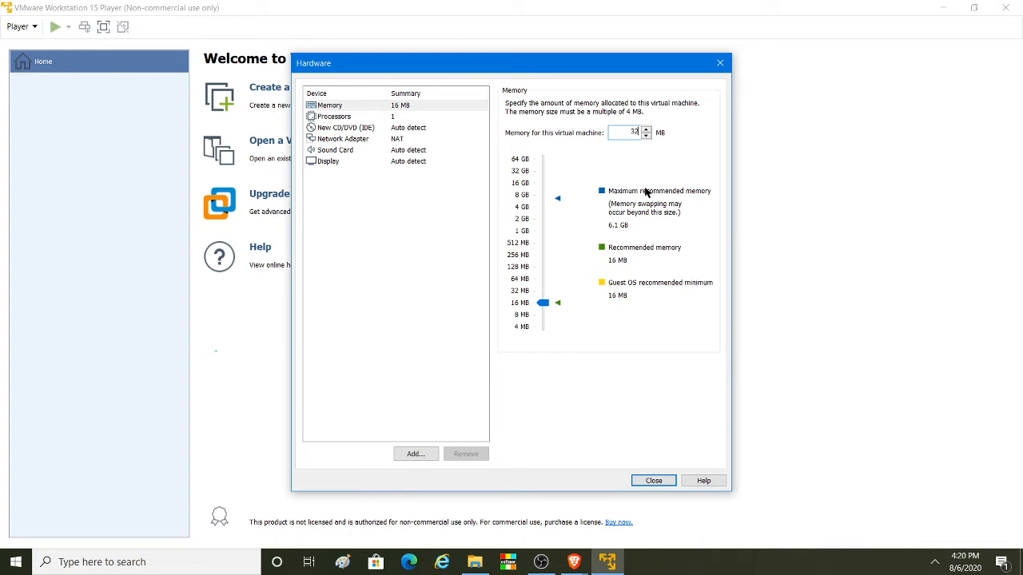
left_click(654, 482)
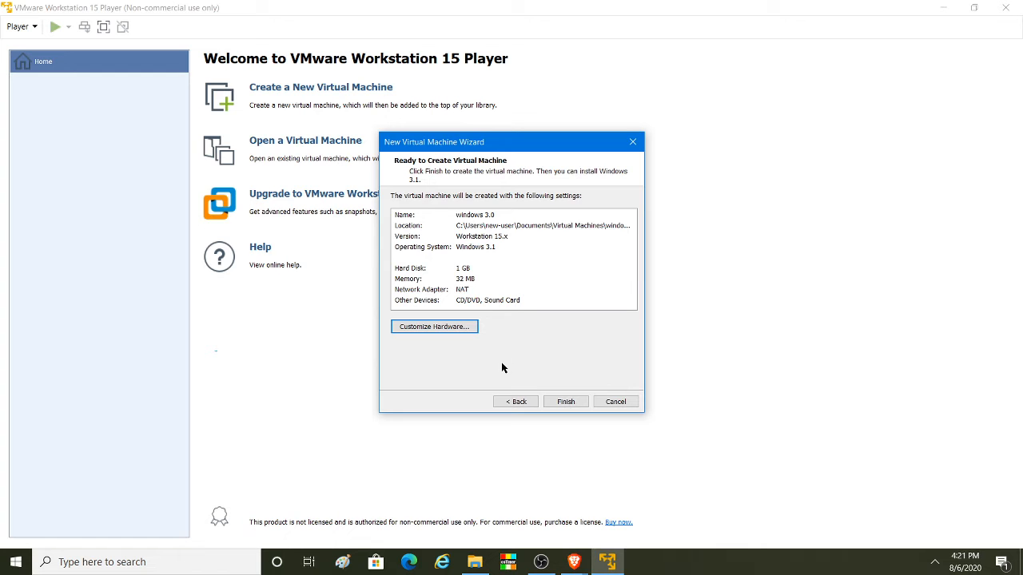
left_click(567, 402)
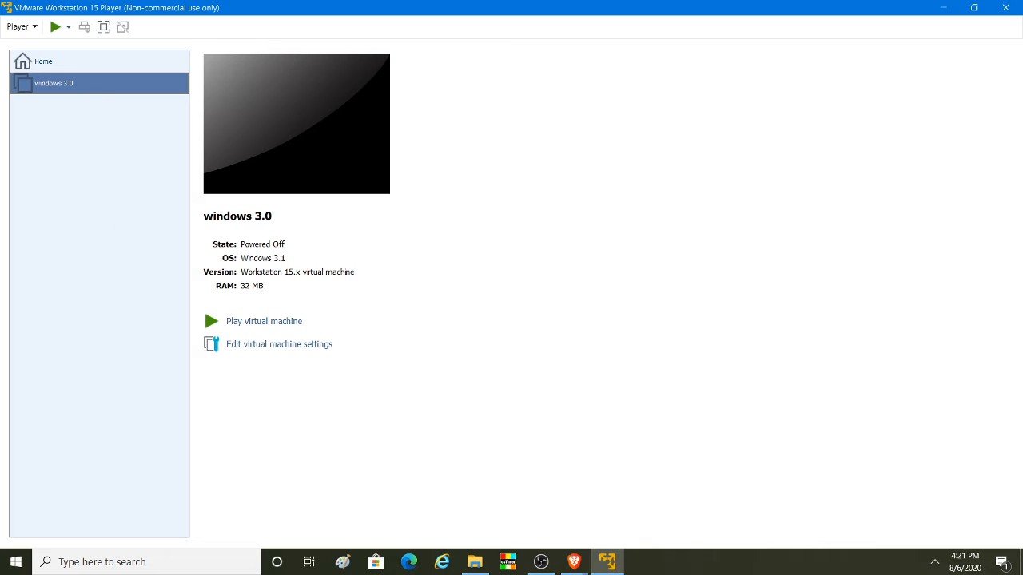
Step: Add a floppy drive to the windows 3.0 virtual machine's hardware settings
left_click(293, 343)
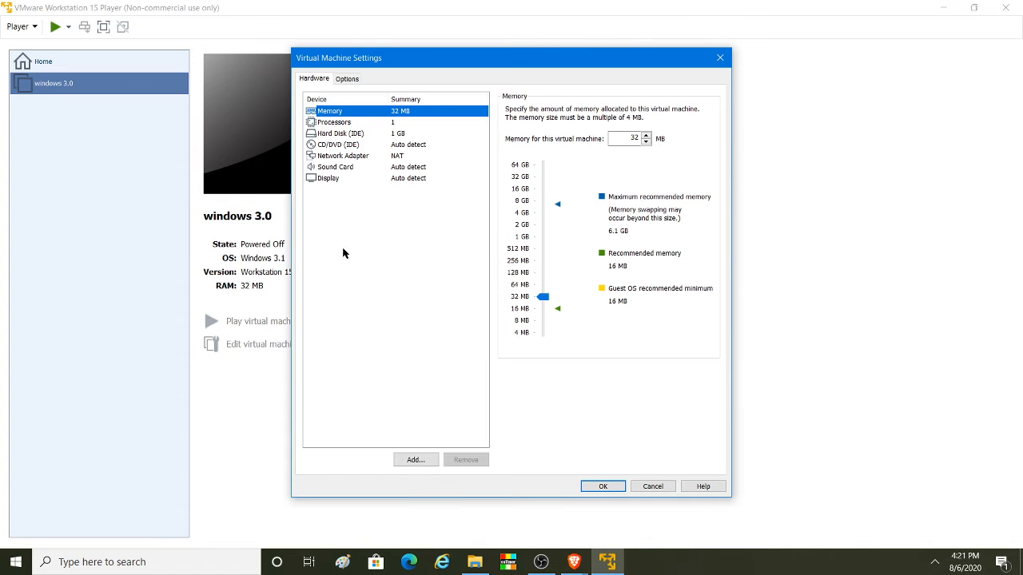
left_click(414, 462)
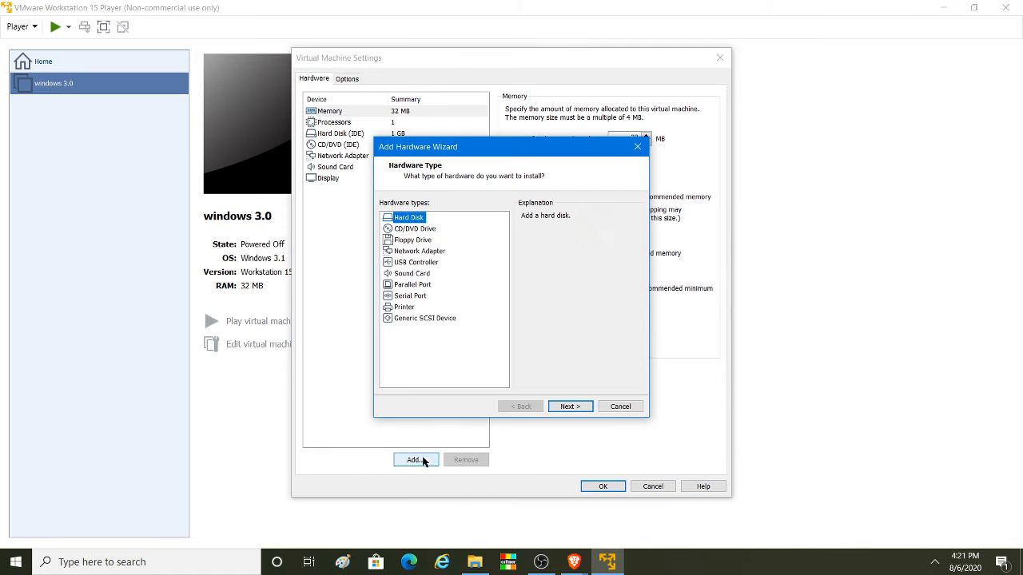
left_click(412, 242)
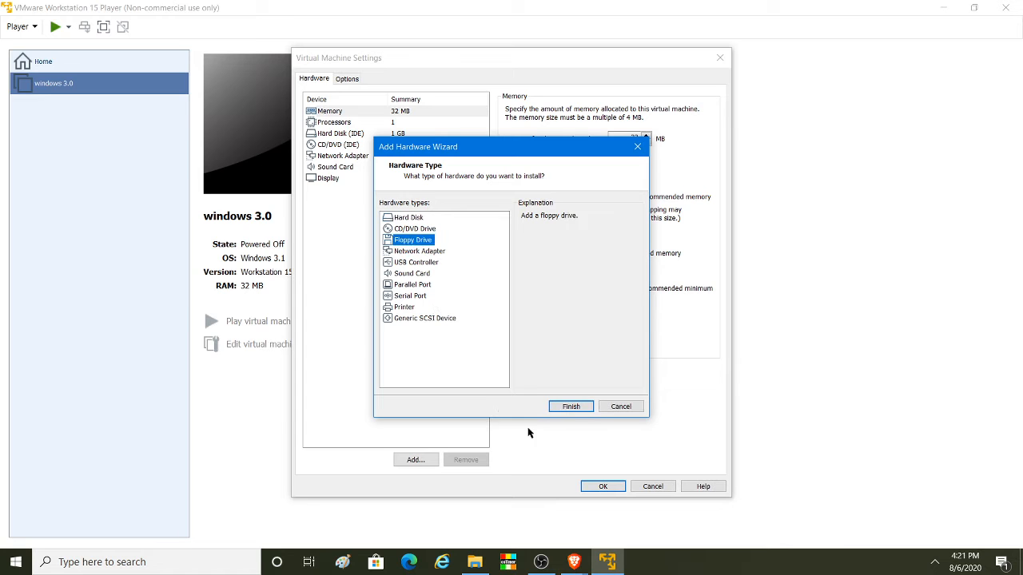
left_click(572, 407)
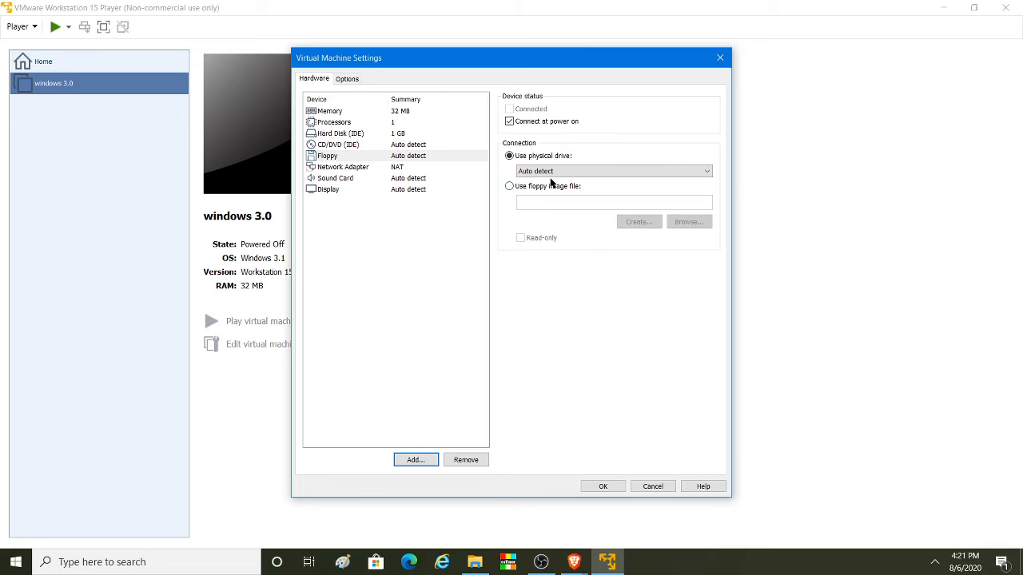
Step: Set the floppy drive to use the Disk1 image from the Microsoft MS-DOS 6.22 Plus Enhanced Tools folder in Downloads and save the settings
left_click(536, 189)
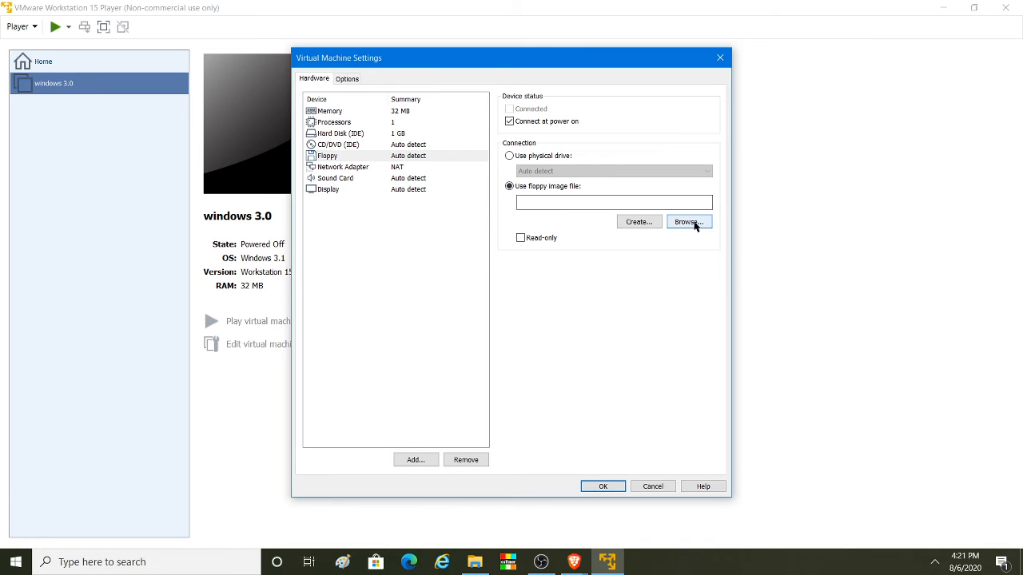
left_click(687, 222)
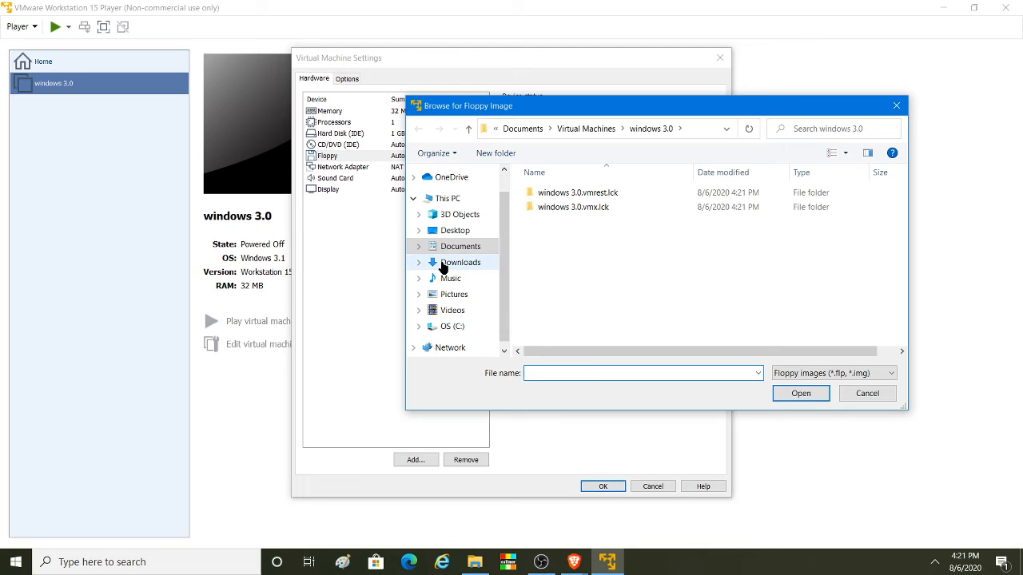
left_click(444, 264)
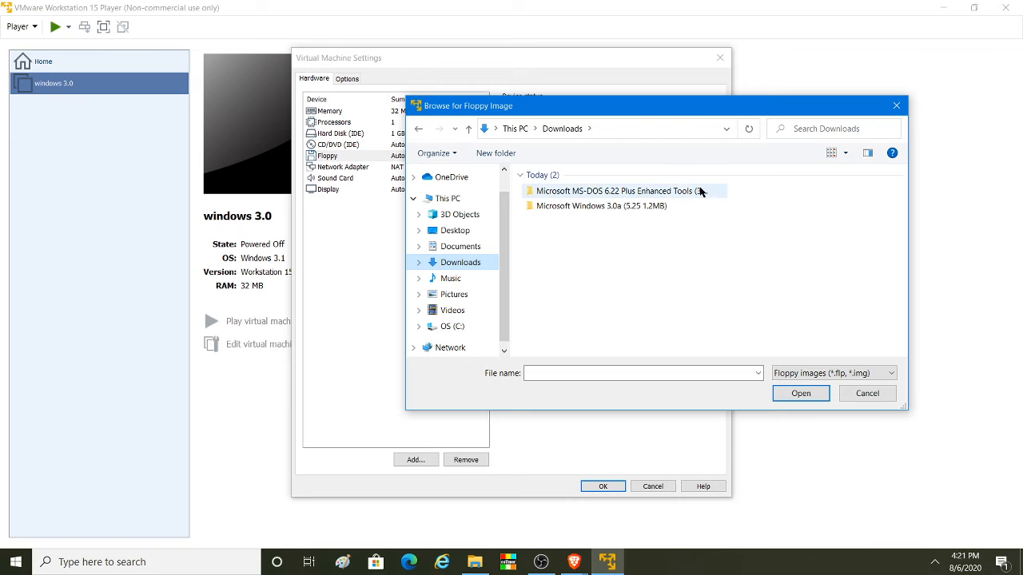
double_click(698, 191)
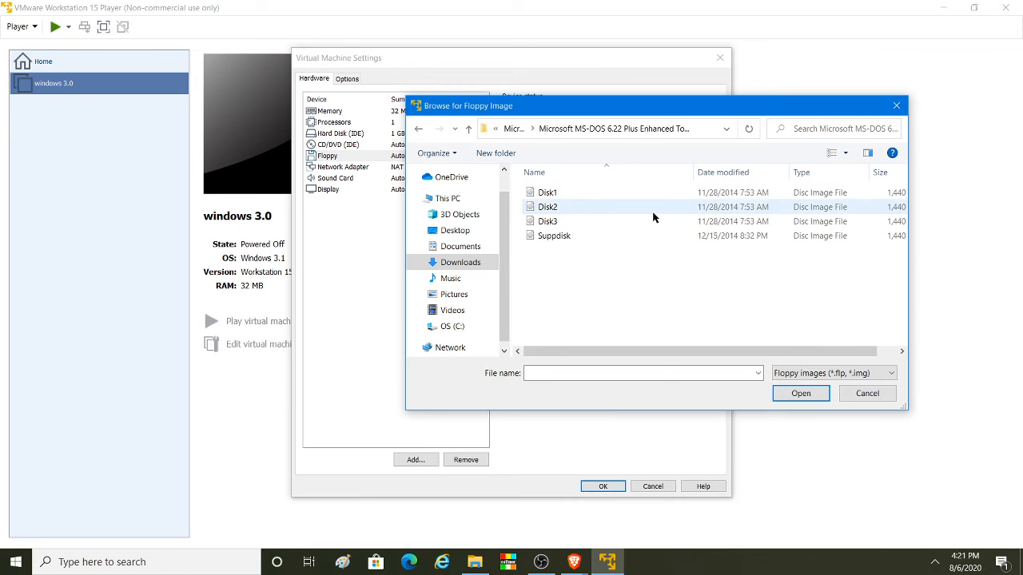
left_click(595, 197)
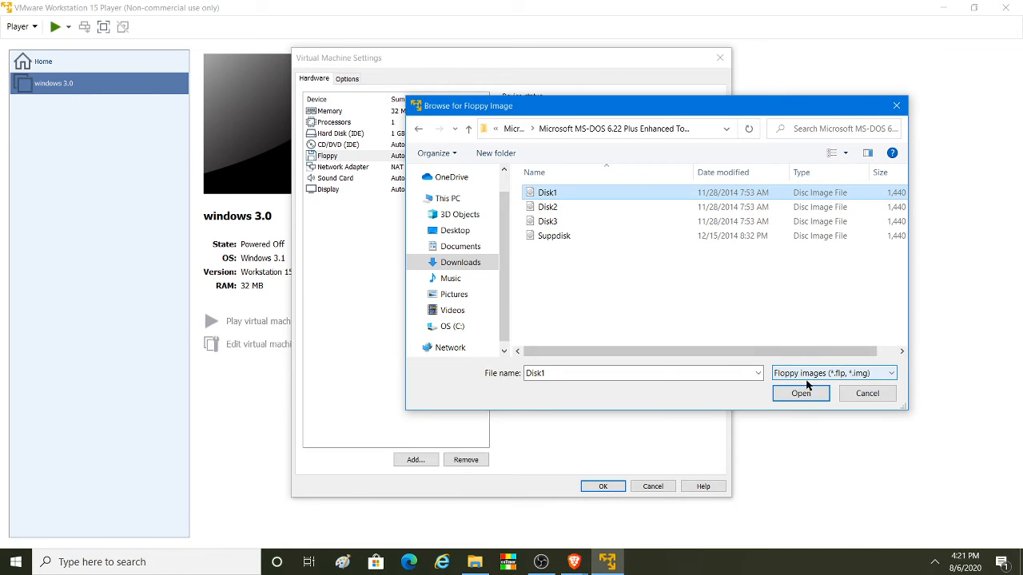
left_click(814, 394)
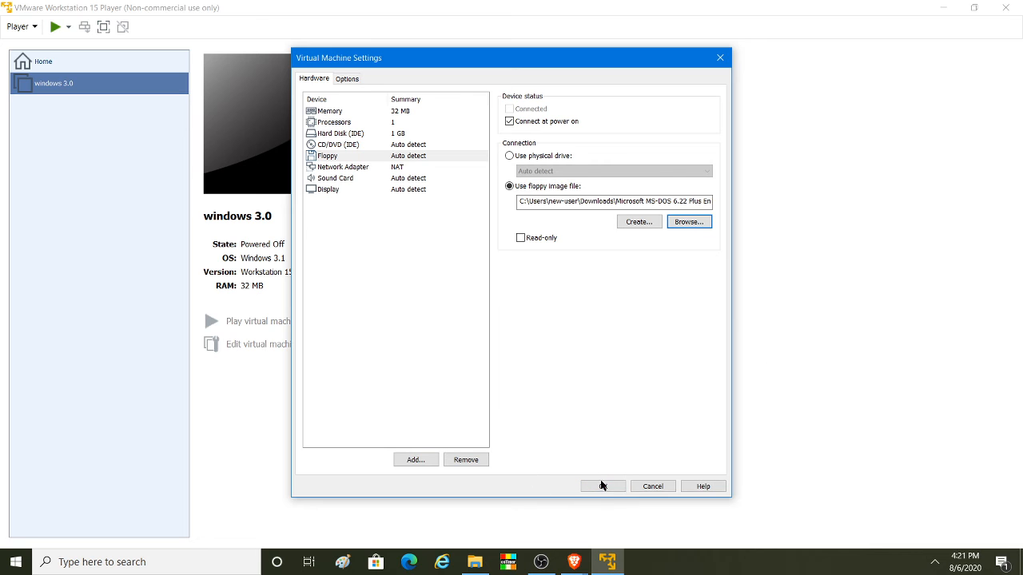
left_click(603, 486)
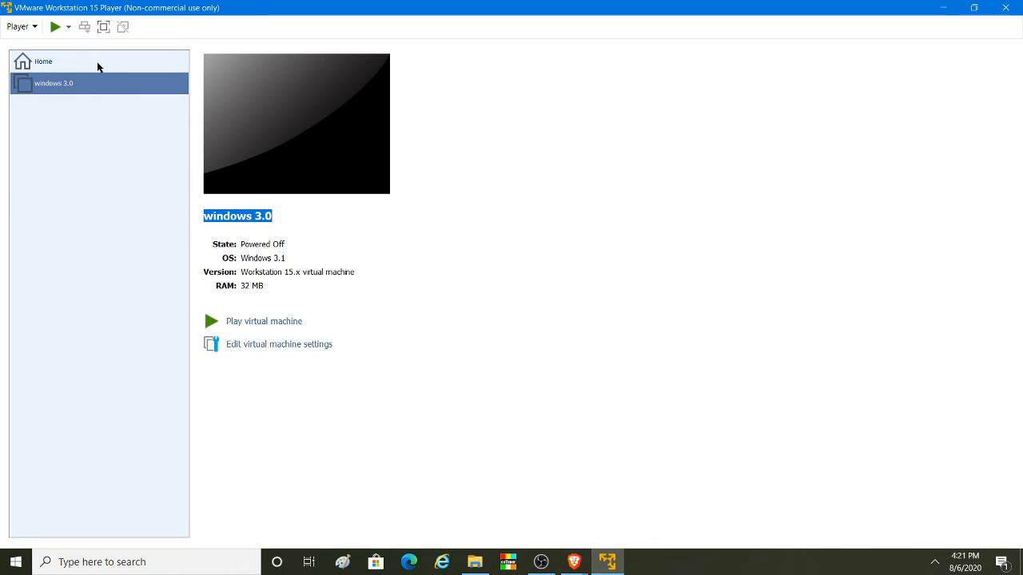
Step: Power on the windows 3.0 virtual machine and decline connecting the missing ide1:0 device at every power-on
left_click(263, 321)
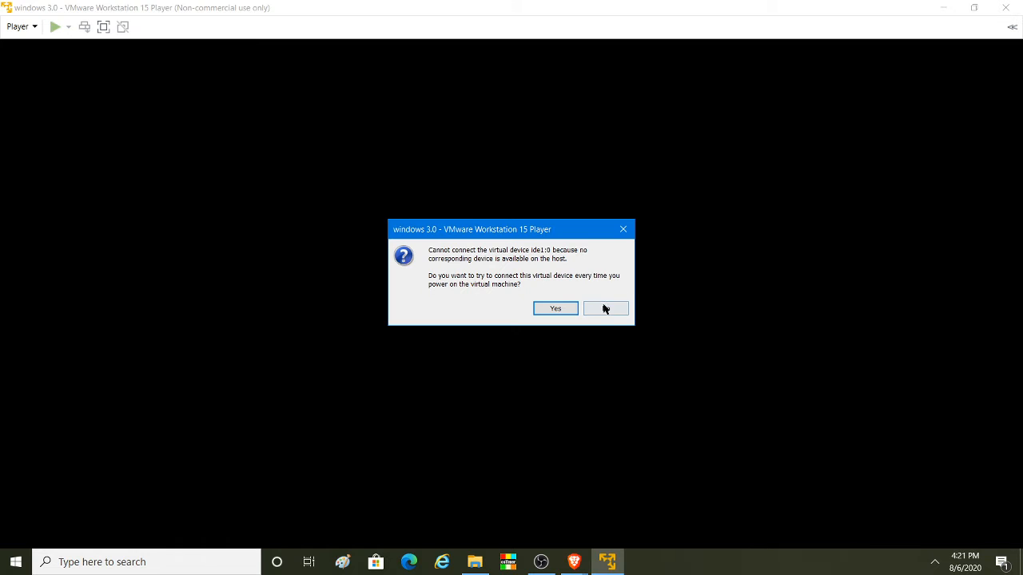
mouse_move(542, 232)
left_mouse_down()
mouse_move(529, 211)
mouse_move(645, 327)
mouse_move(574, 301)
mouse_move(524, 222)
left_mouse_up()
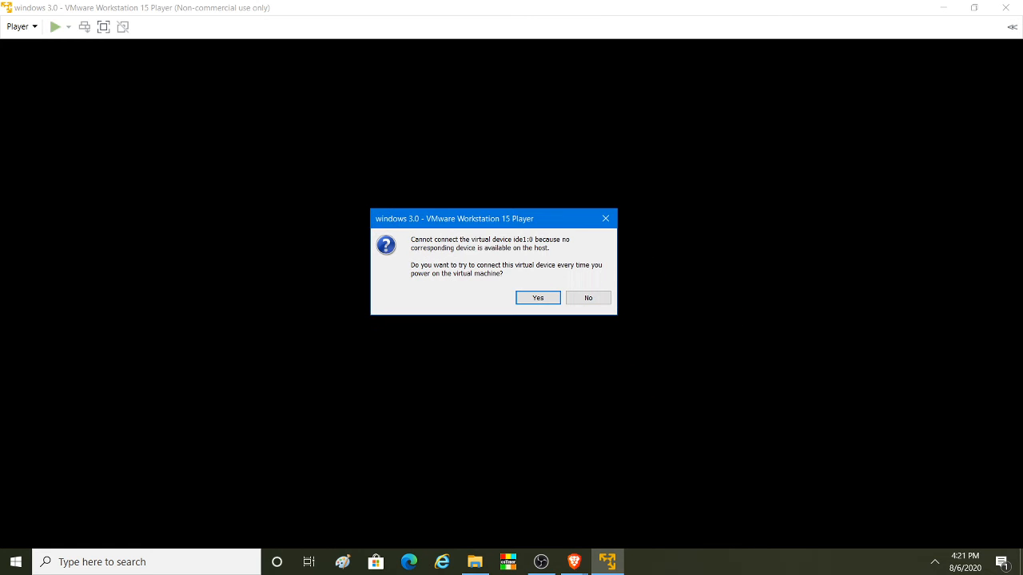
left_click(602, 298)
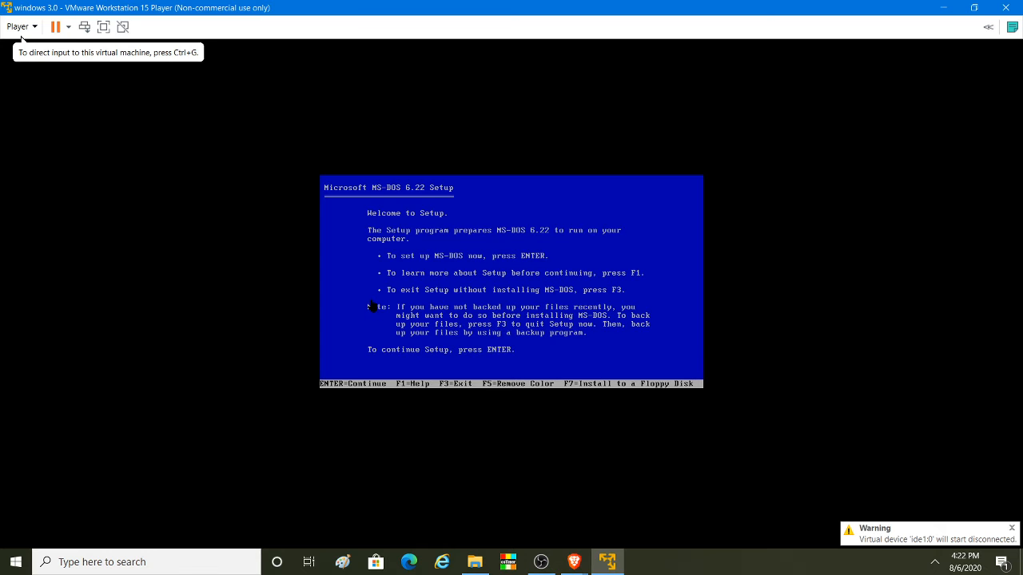
Step: Direct input to the virtual machine and start MS-DOS 6.22 Setup, accepting the default choice that follows the welcome screen
key("ctrl+g")
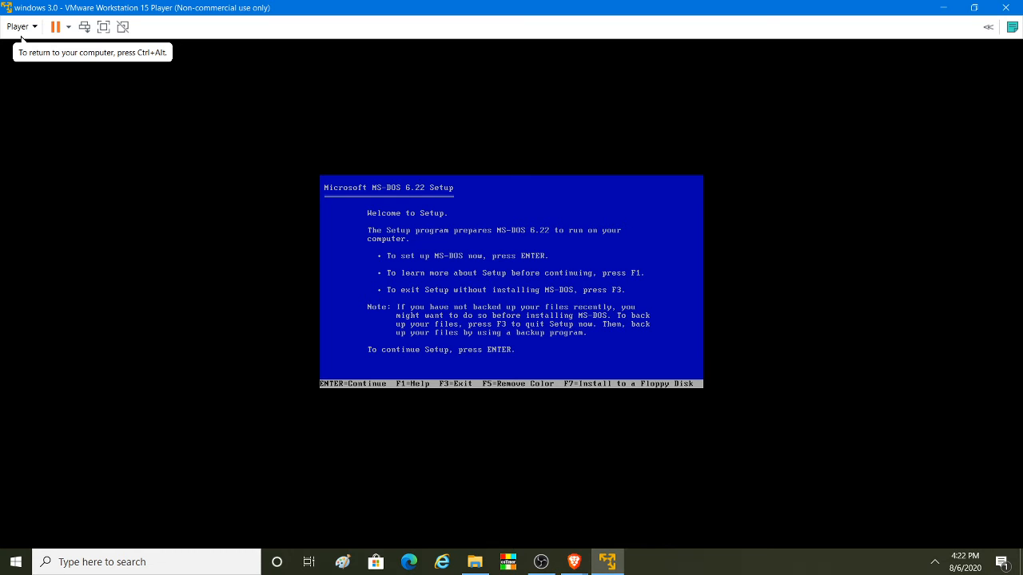
left_click(435, 300)
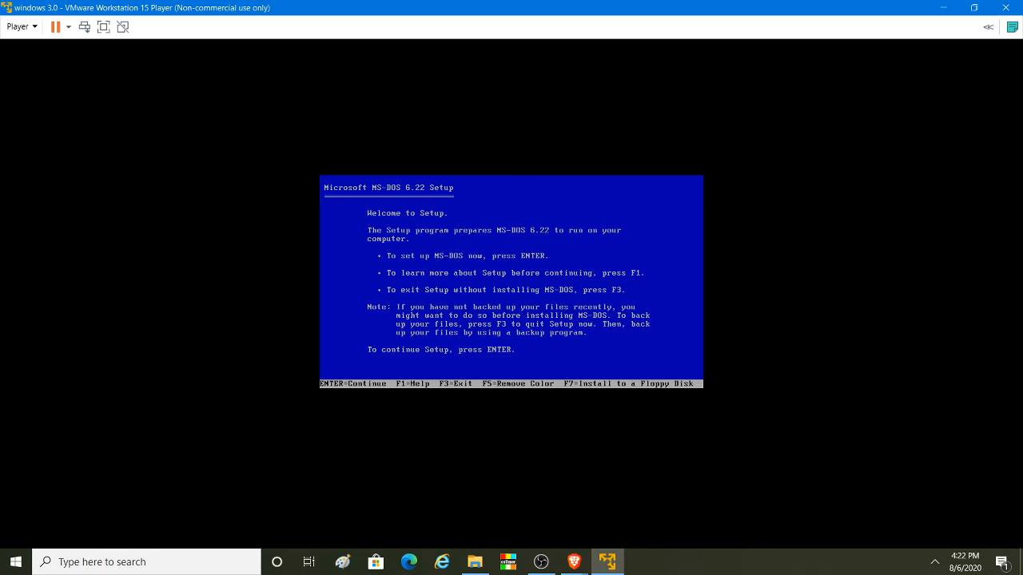
key("Return")
key("Return")
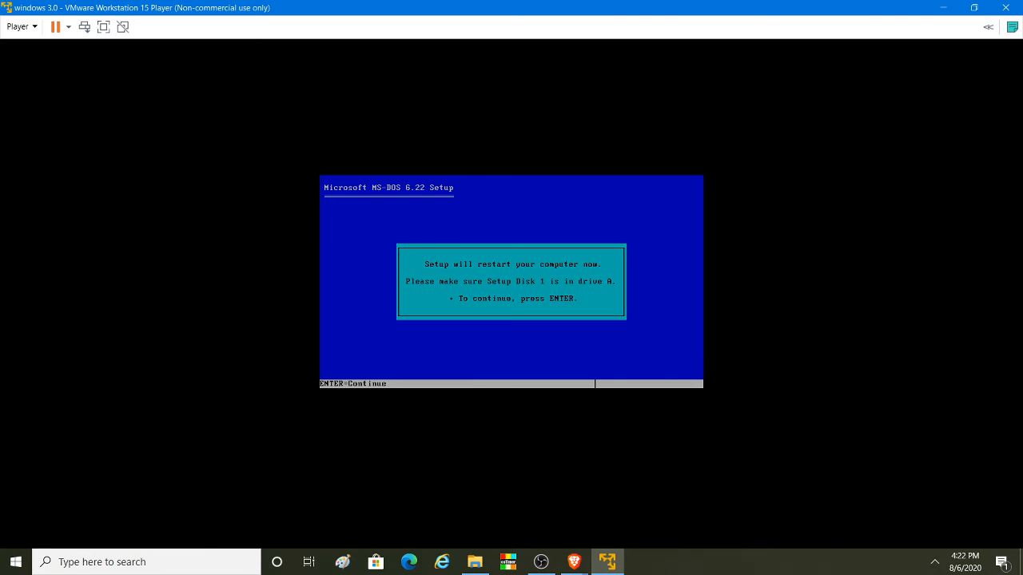
Step: Restart the machine from Setup Disk 1 and accept the default system settings to begin installing MS-DOS
key("Return")
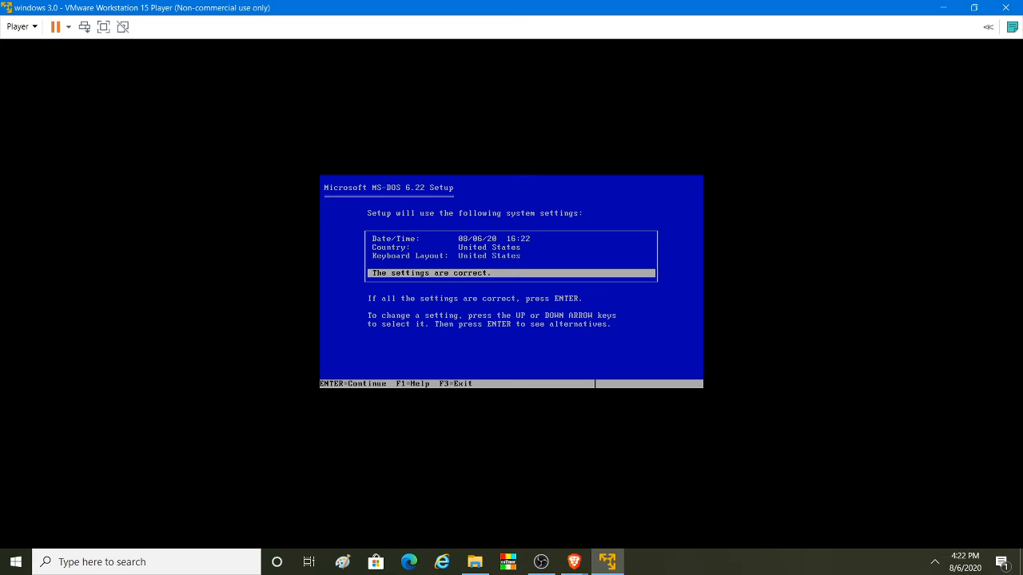
key("Return")
key("Return")
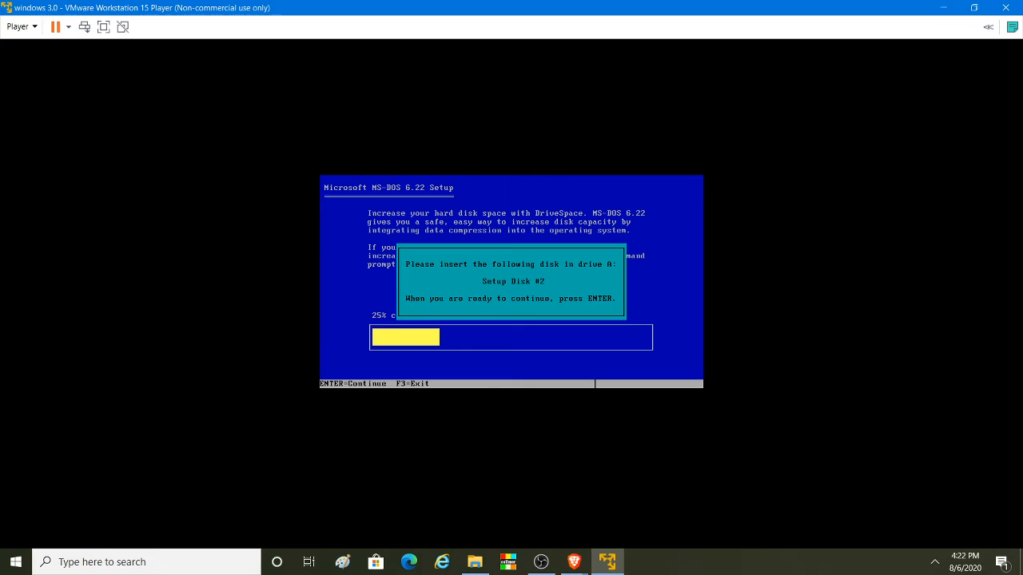
Step: Swap the virtual floppy to the MS-DOS Disk2 image and continue Setup
left_click(34, 28)
mouse_move(113, 73)
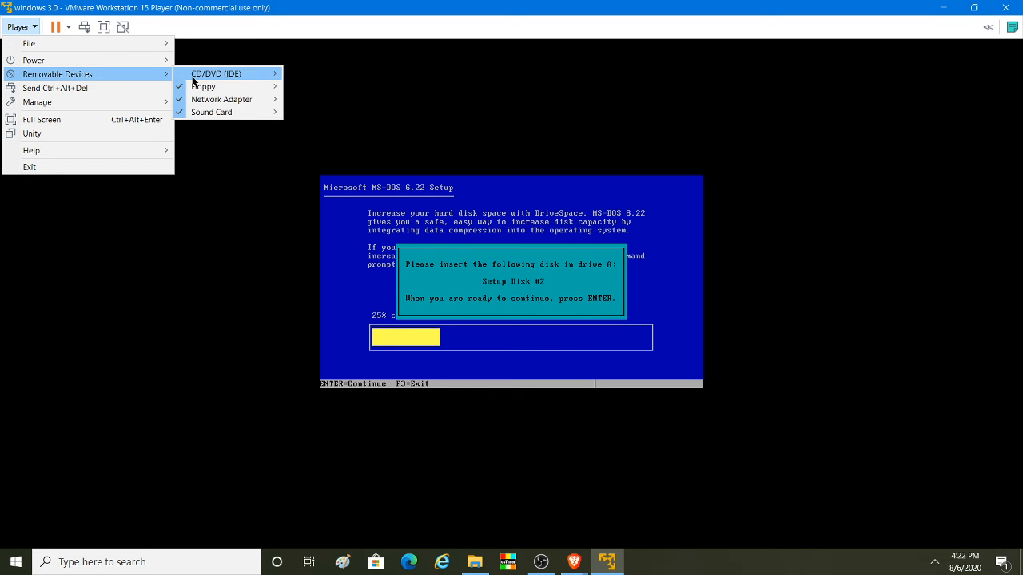
mouse_move(204, 92)
left_click(313, 91)
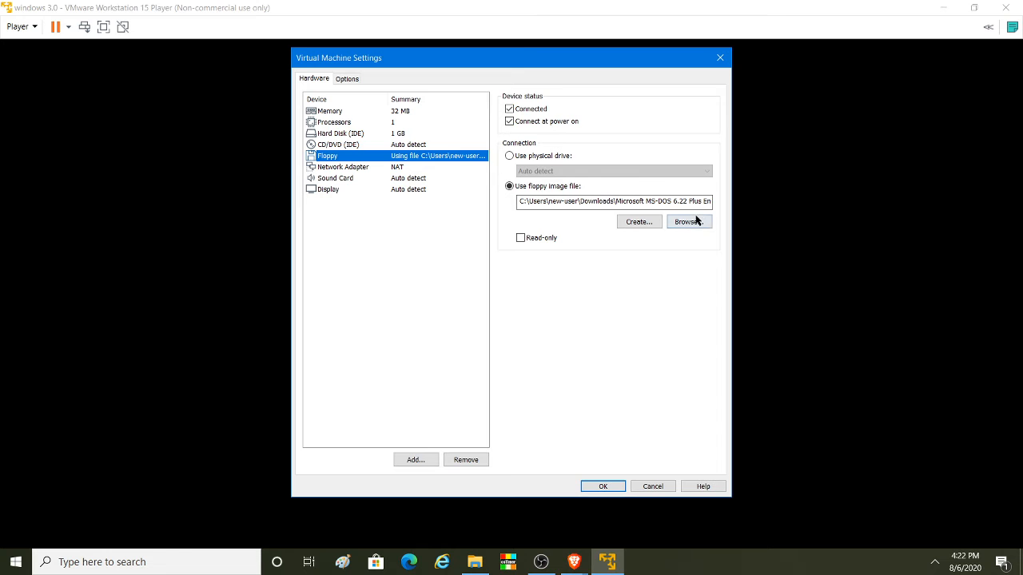
left_click(679, 221)
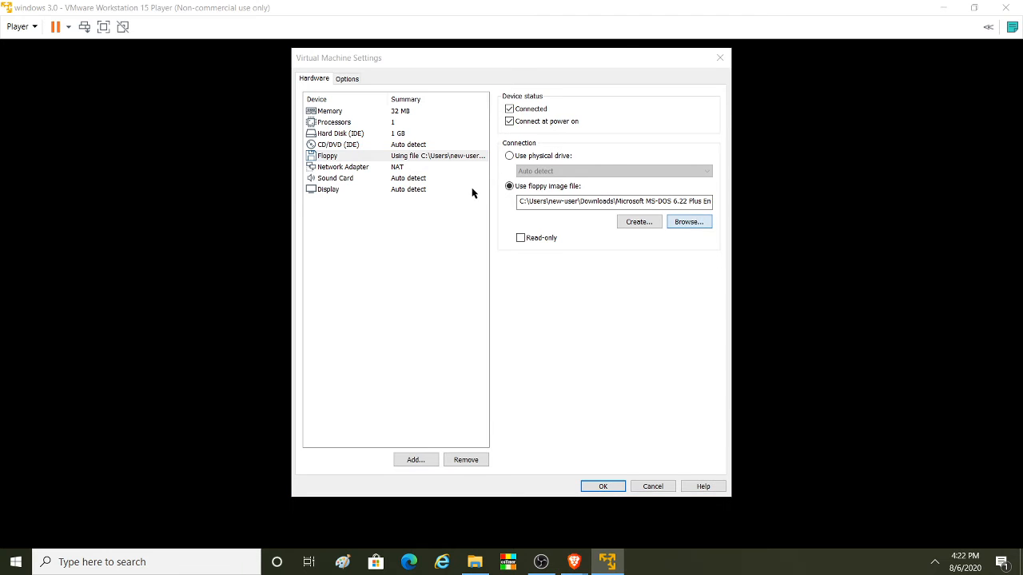
left_click(558, 208)
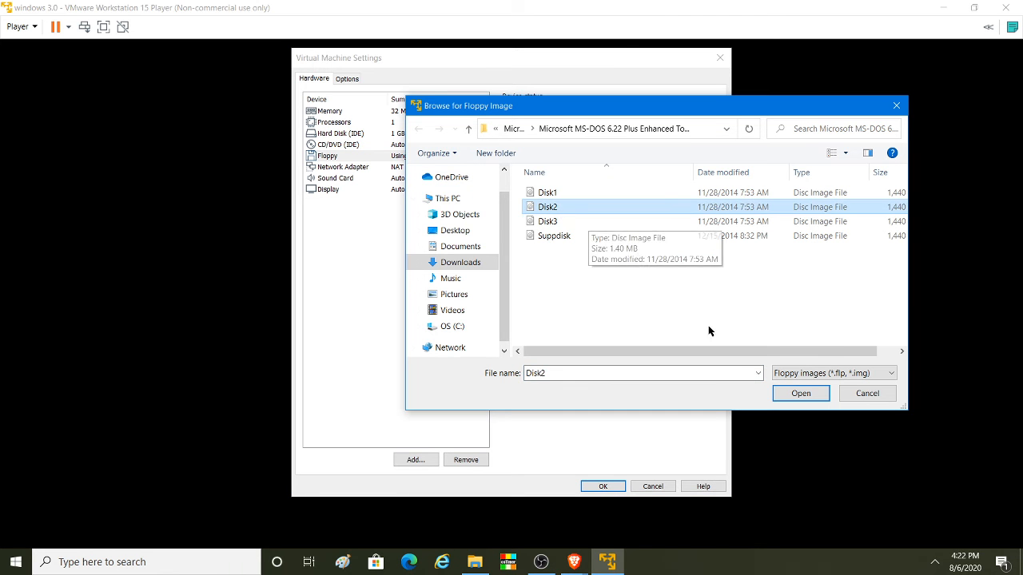
left_click(791, 397)
left_click(610, 485)
key("Return")
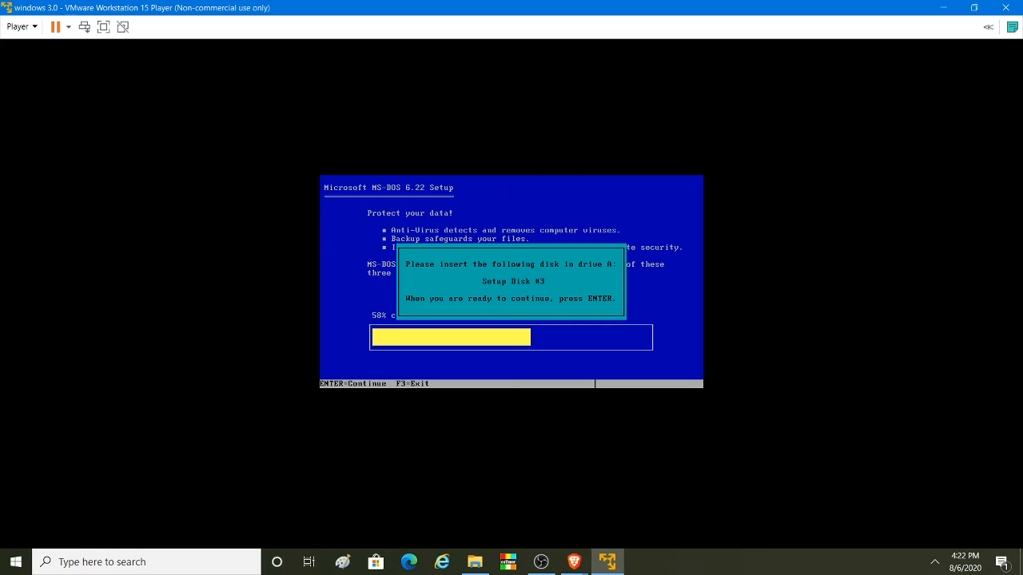
Step: Swap the virtual floppy to the MS-DOS Disk3 image and continue Setup
left_click(22, 26)
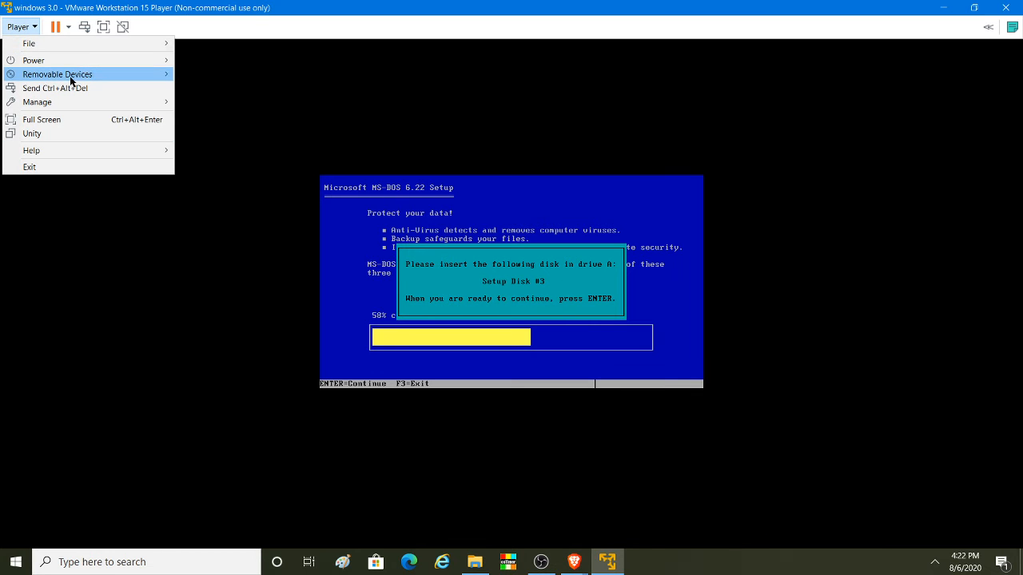
mouse_move(68, 77)
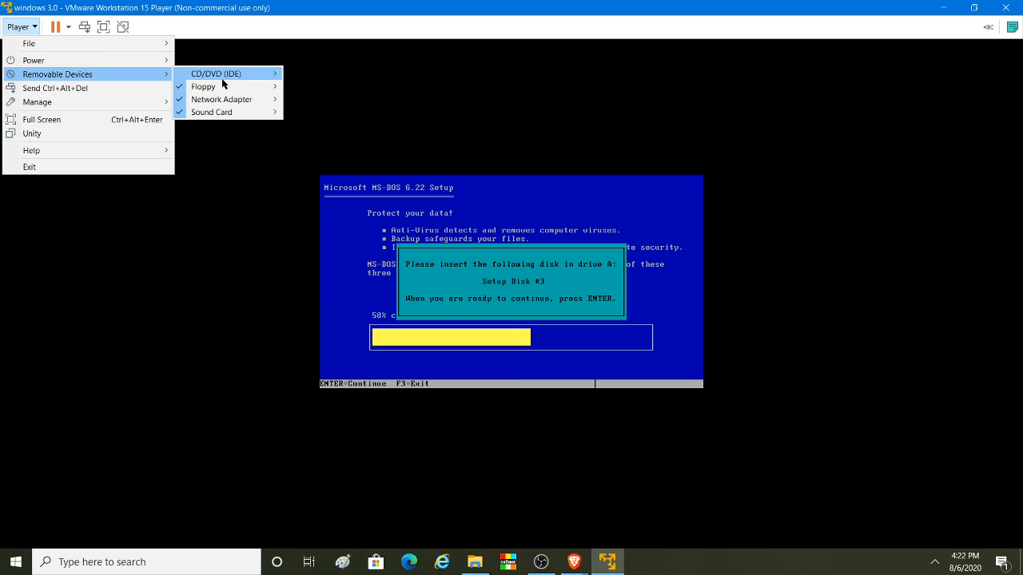
mouse_move(256, 88)
left_click(331, 102)
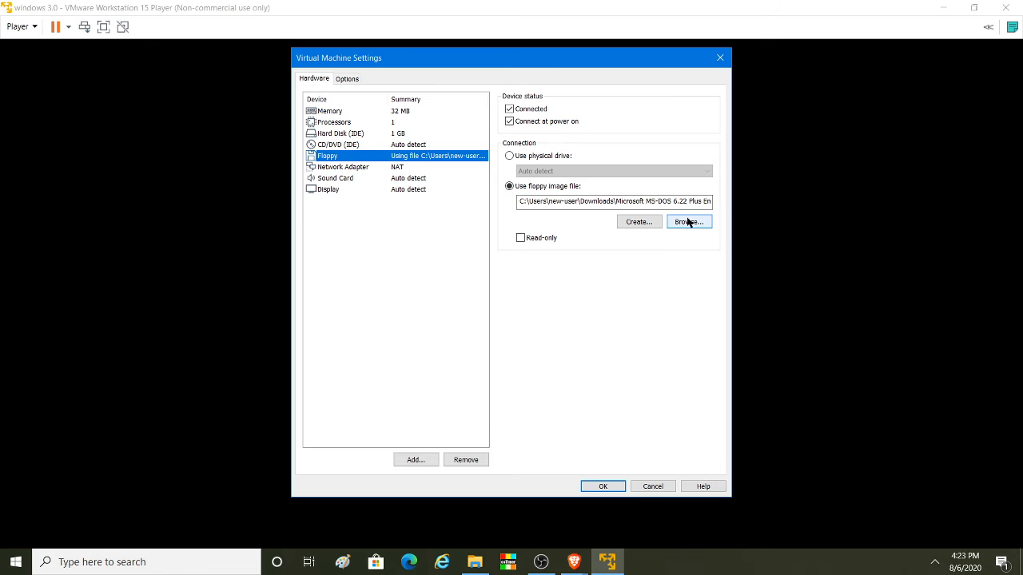
left_click(688, 222)
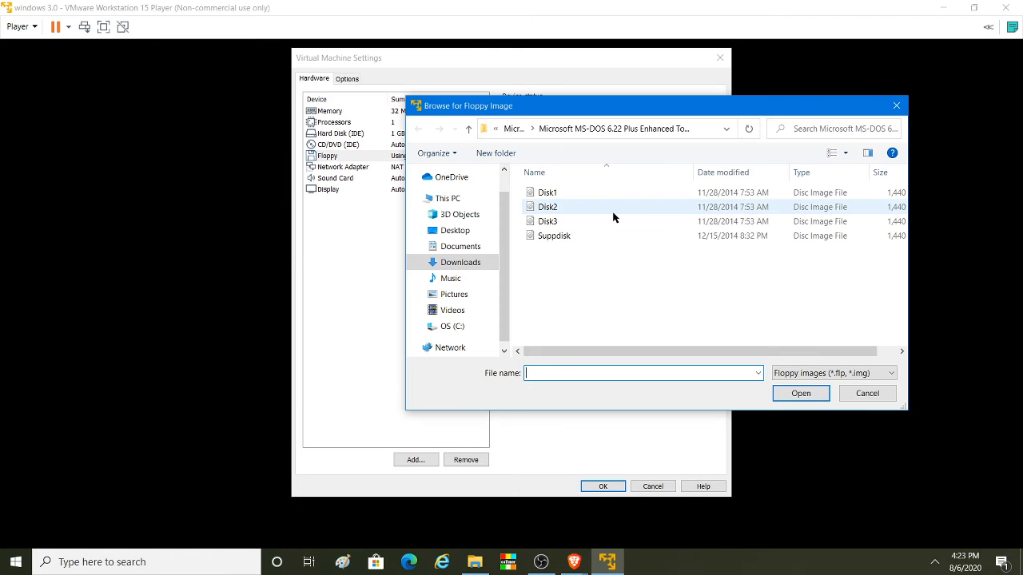
left_click(614, 220)
left_click(803, 394)
left_click(605, 486)
key("Return")
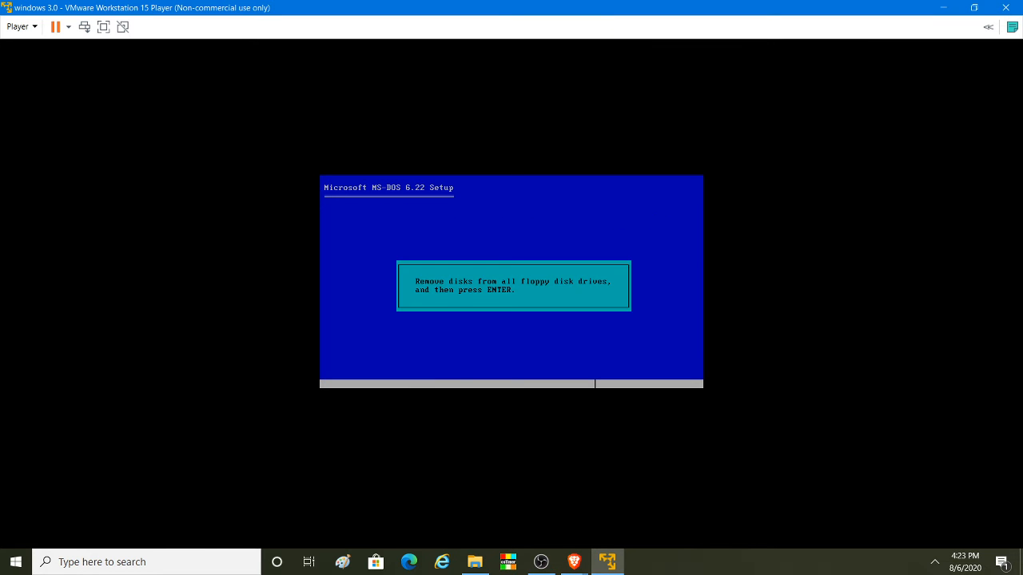
Step: Disconnect the virtual floppy and finish MS-DOS Setup by restarting the machine with MS-DOS 6.22
left_click(18, 27)
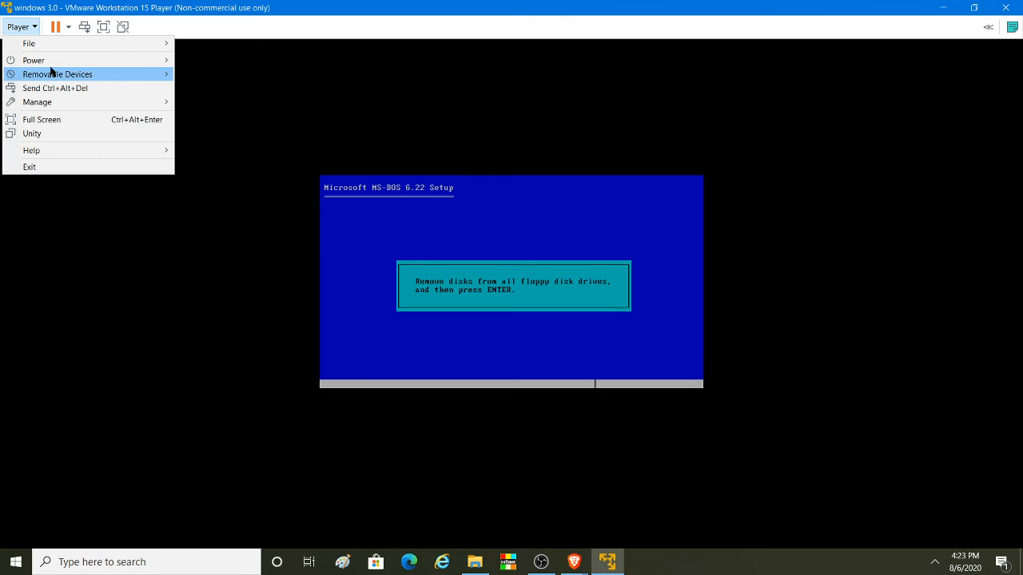
mouse_move(73, 75)
mouse_move(201, 86)
left_click(307, 87)
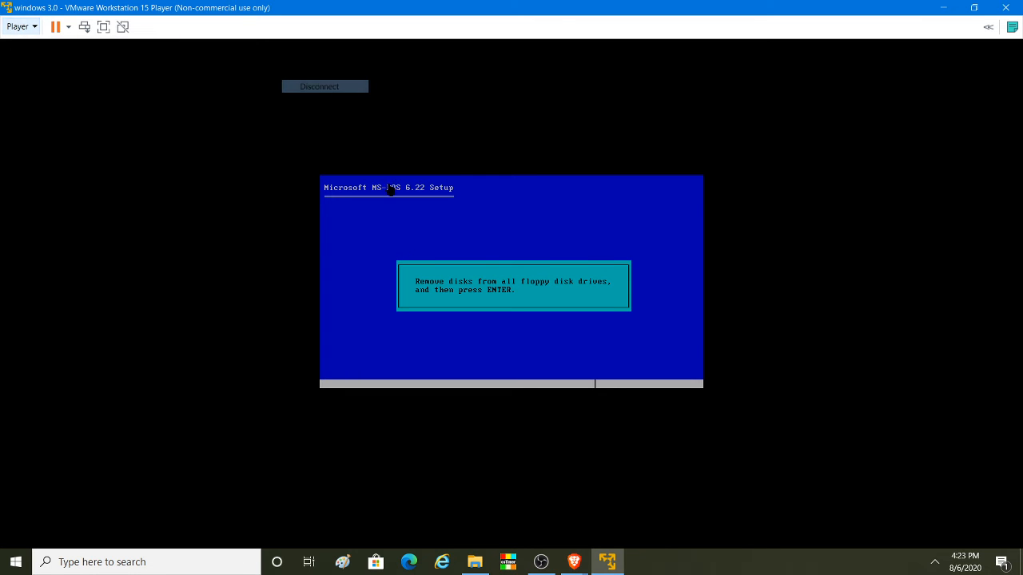
key("Return")
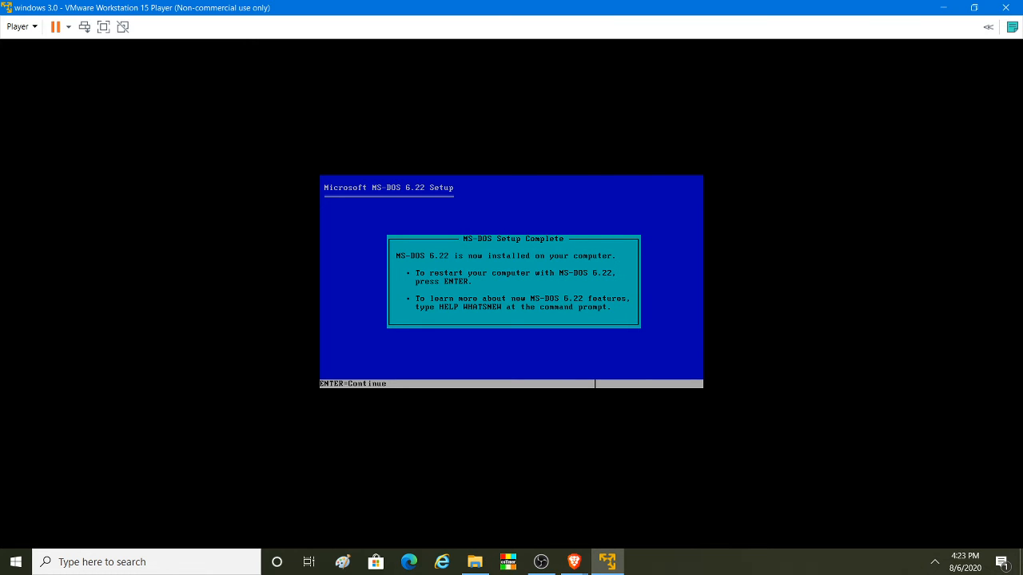
key("Return")
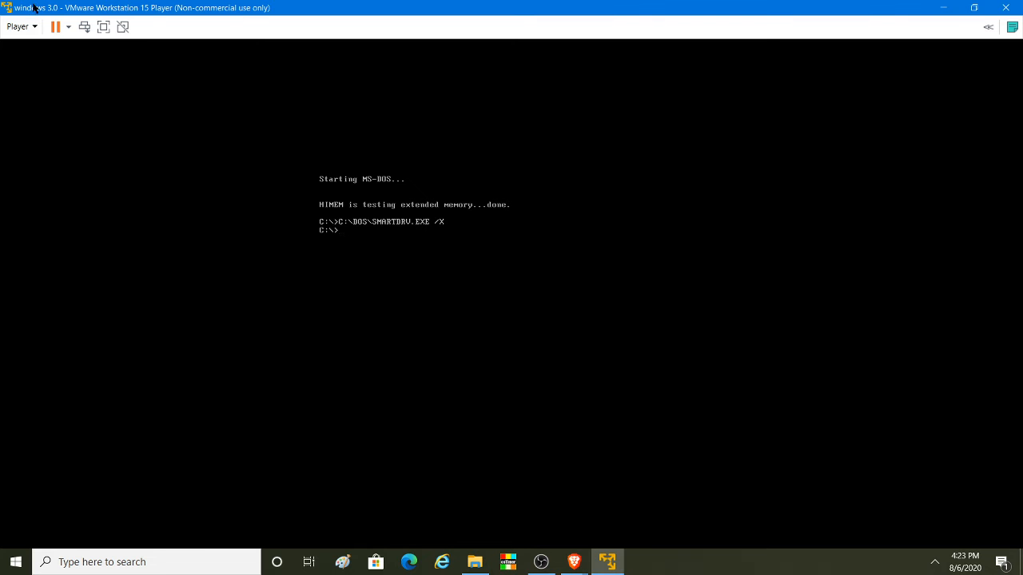
Step: Set the virtual floppy to the DISK01 image from the inner Microsoft Windows 3.0a (5.25 1.2MB) folder in Downloads
left_click(24, 28)
mouse_move(85, 74)
mouse_move(264, 87)
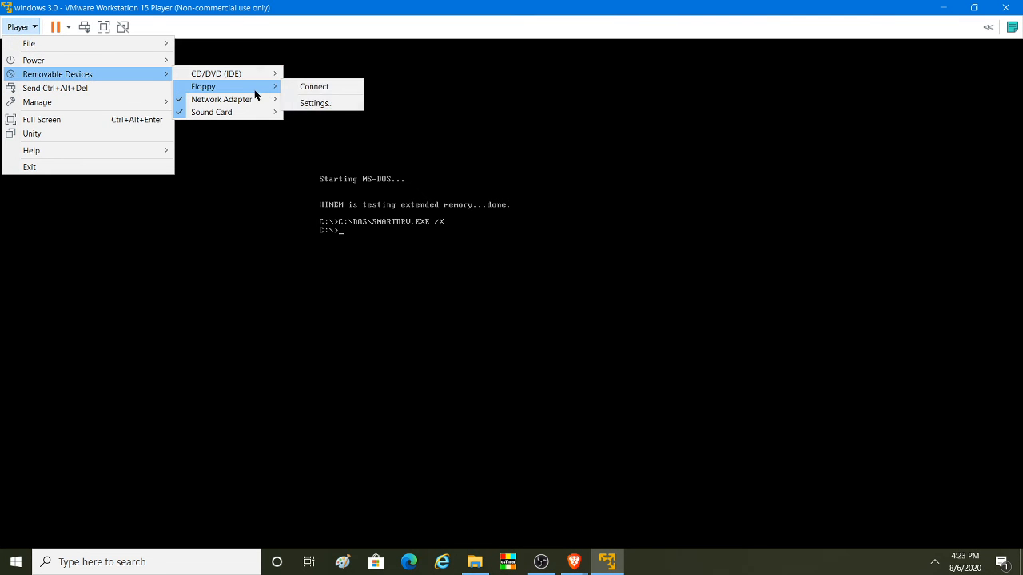
left_click(315, 103)
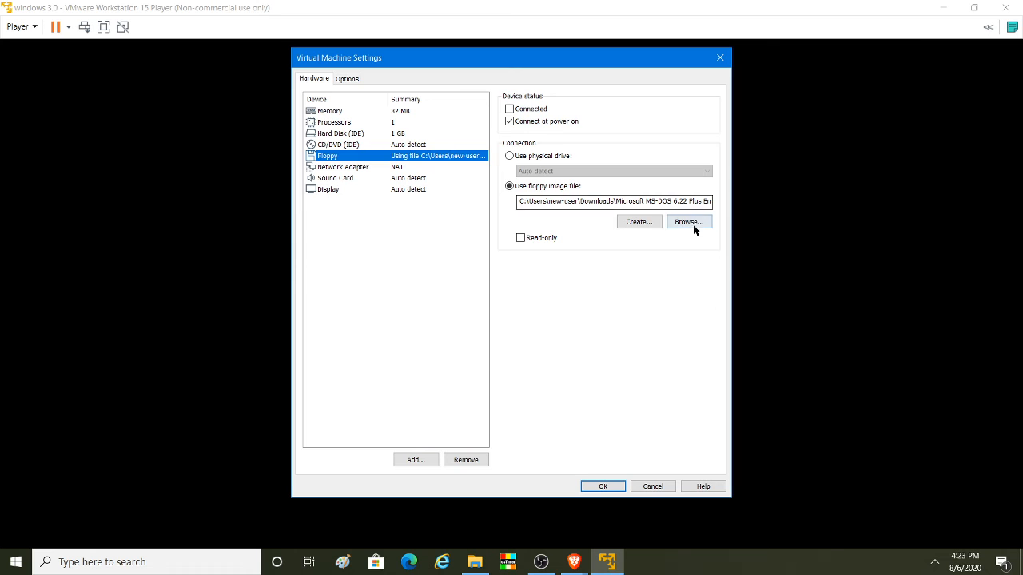
left_click(692, 224)
left_click(458, 264)
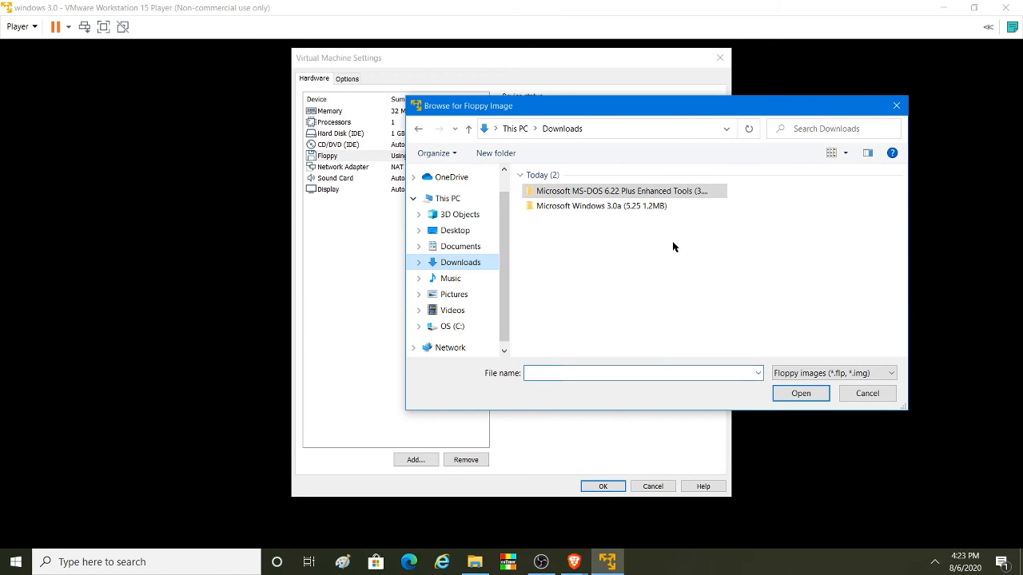
double_click(579, 207)
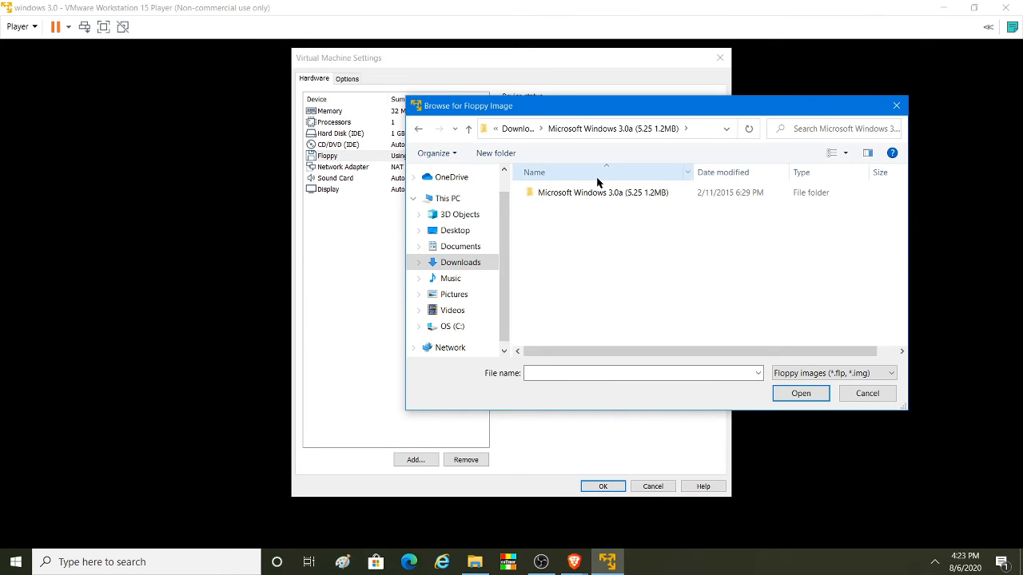
left_click(585, 197)
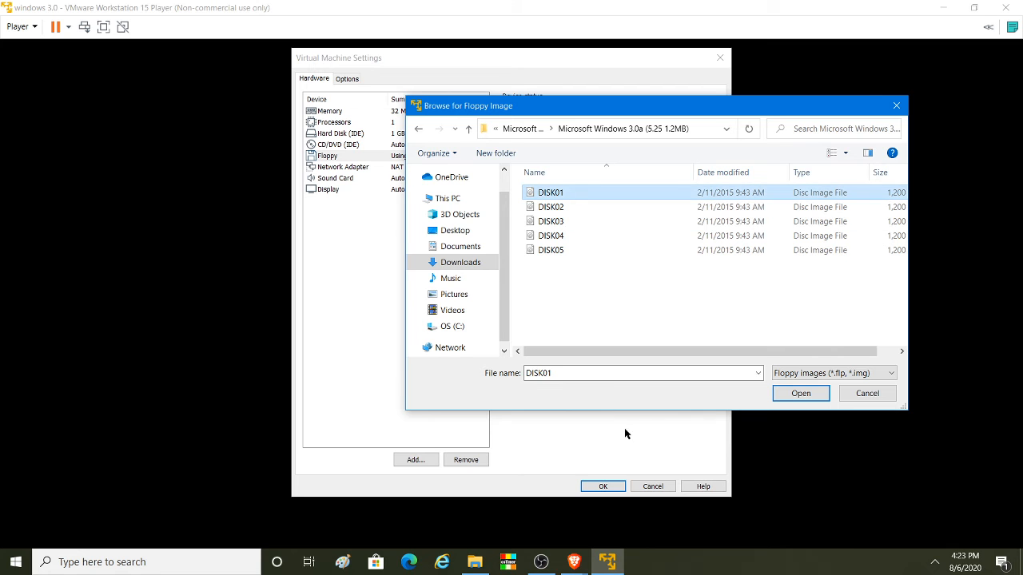
left_click(787, 397)
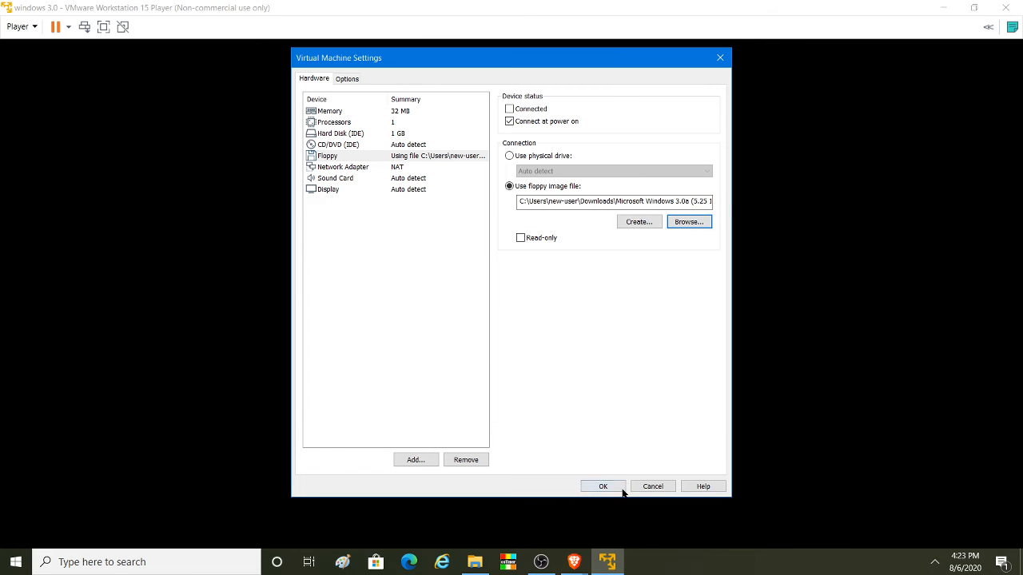
left_click(622, 488)
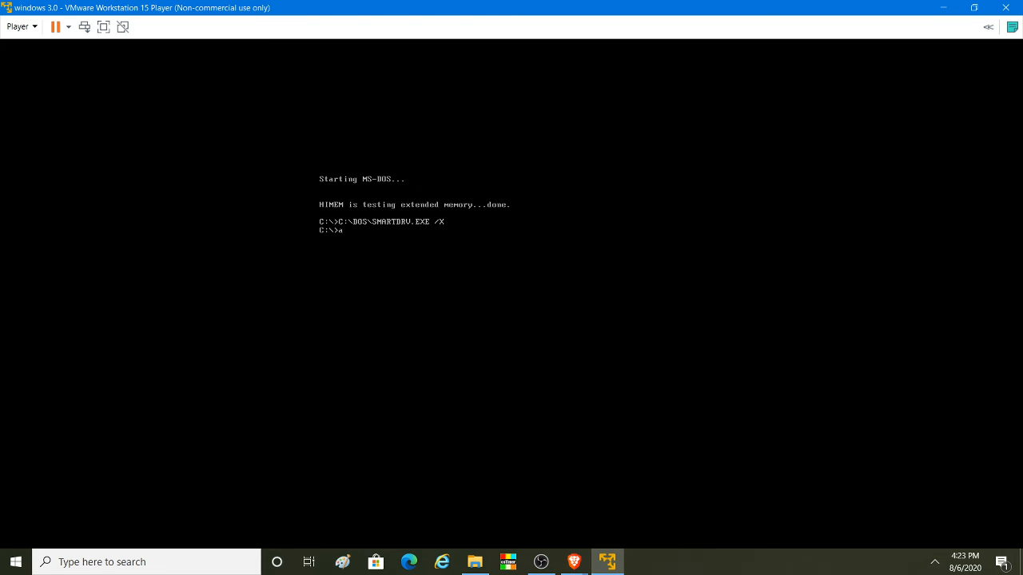
Step: Try to switch to drive A: and answer the drive error with Fail
type("a:")
key("Return")
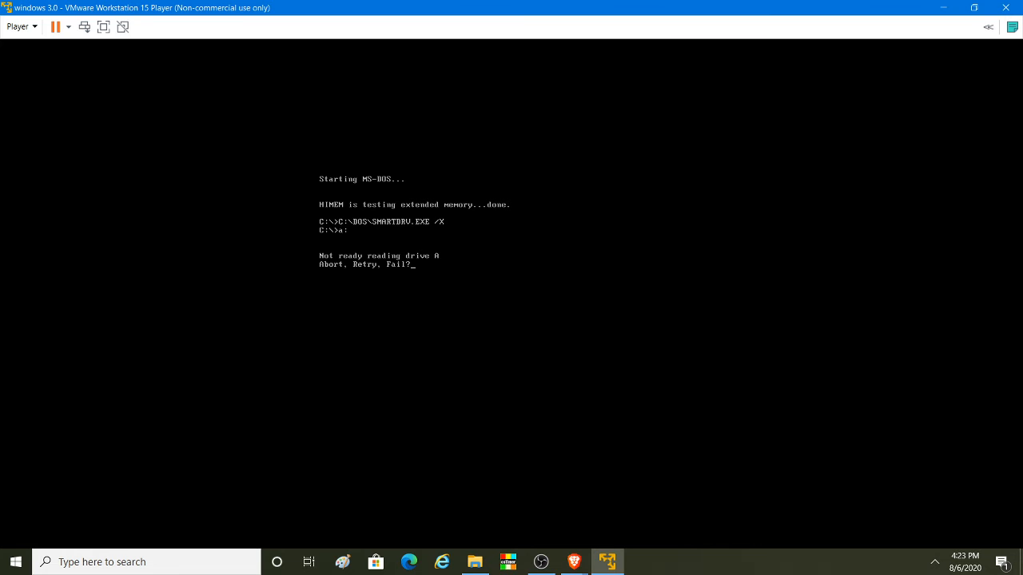
type("f")
Step: Connect the virtual floppy drive to the running machine
left_click(21, 27)
mouse_move(40, 74)
mouse_move(259, 86)
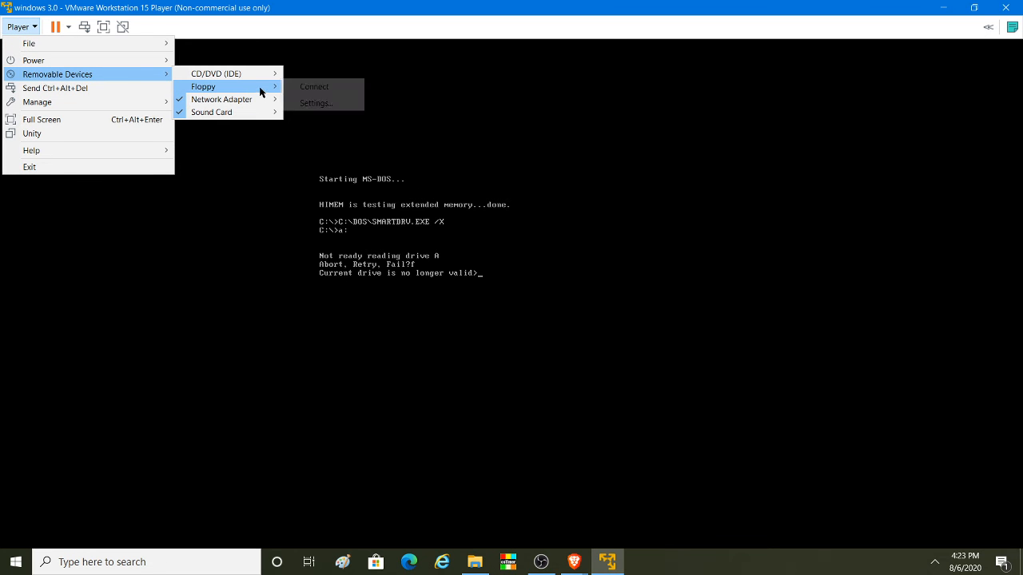
left_click(304, 92)
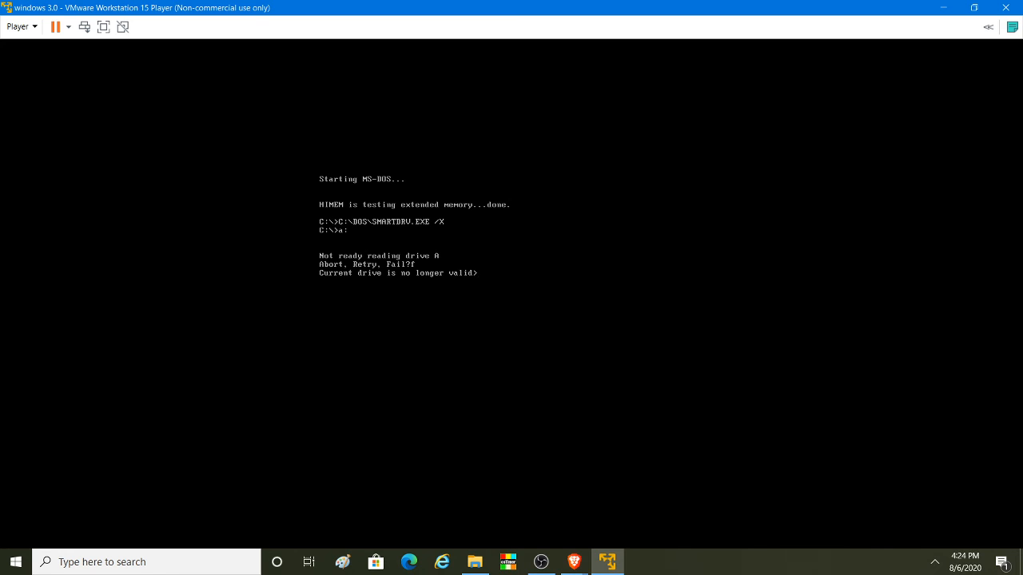
Step: Run setup from drive A: and begin installing Windows 3.0, accepting the default choice that follows the welcome screen
type("asetup")
key("Return")
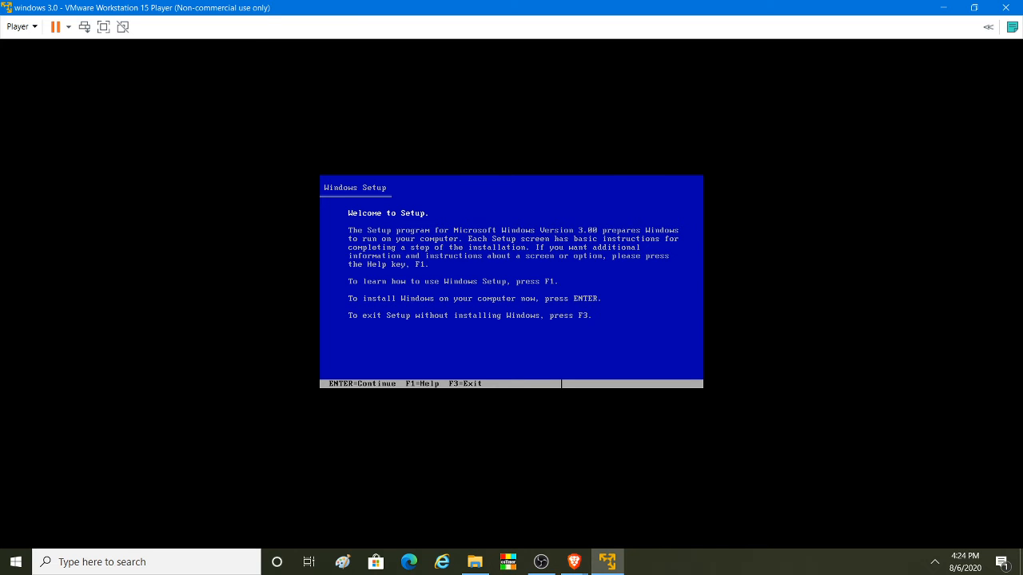
key("Return")
key("Return")
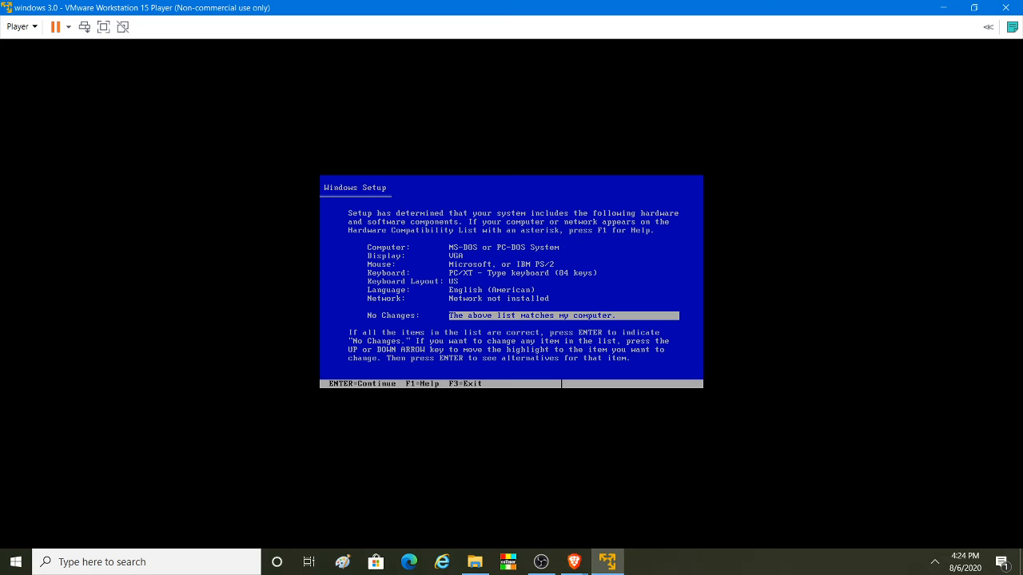
Step: Examine the detected hardware and software entries in Windows Setup, from Computer down to Network
key("Up")
key("Up")
key("Up")
key("Up")
key("Up")
key("Up")
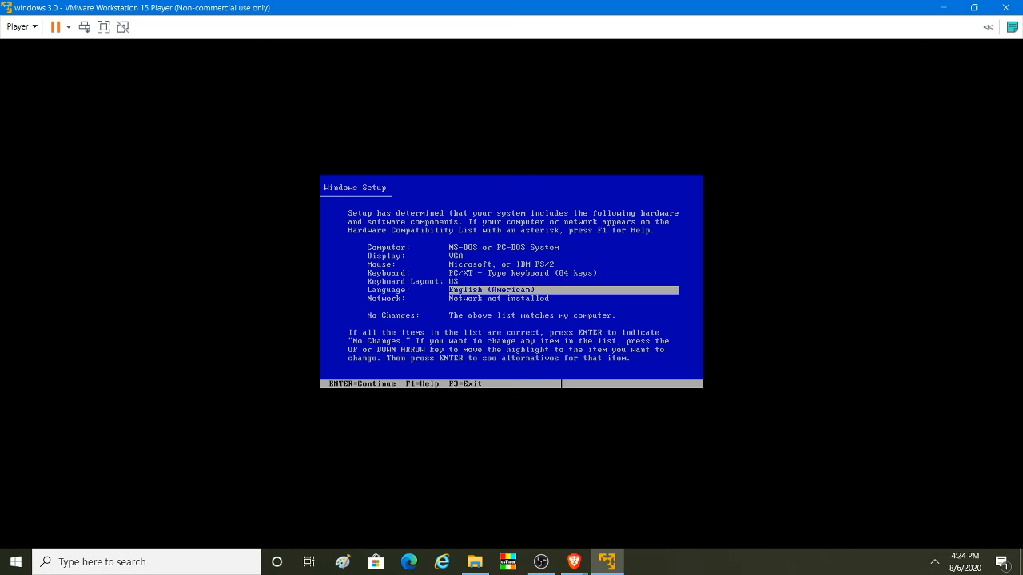
key("Up")
key("Down")
key("Down")
key("Down")
key("Down")
key("Down")
key("Down")
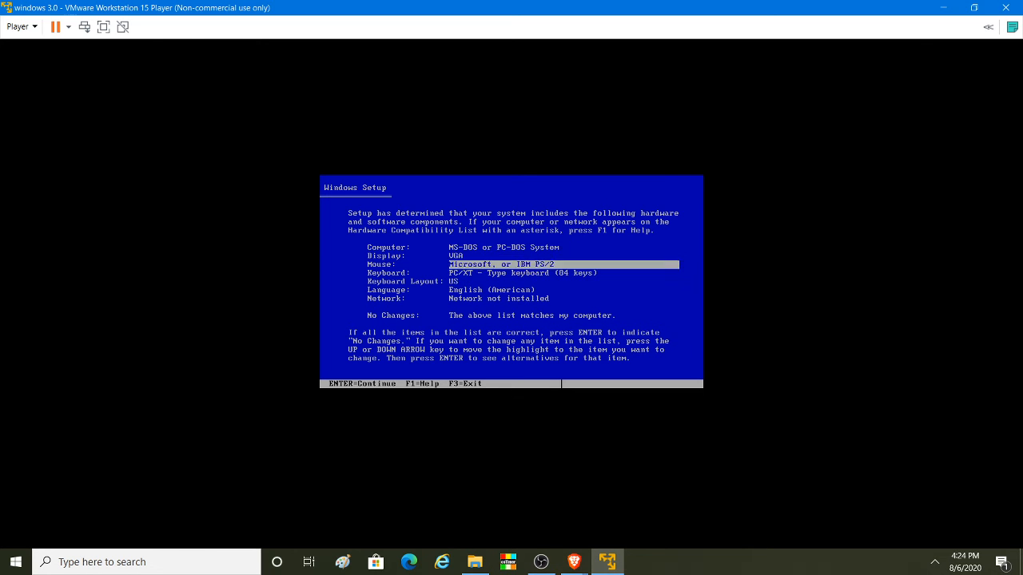
key("Up")
key("Up")
key("Up")
key("Up")
key("Up")
key("Up")
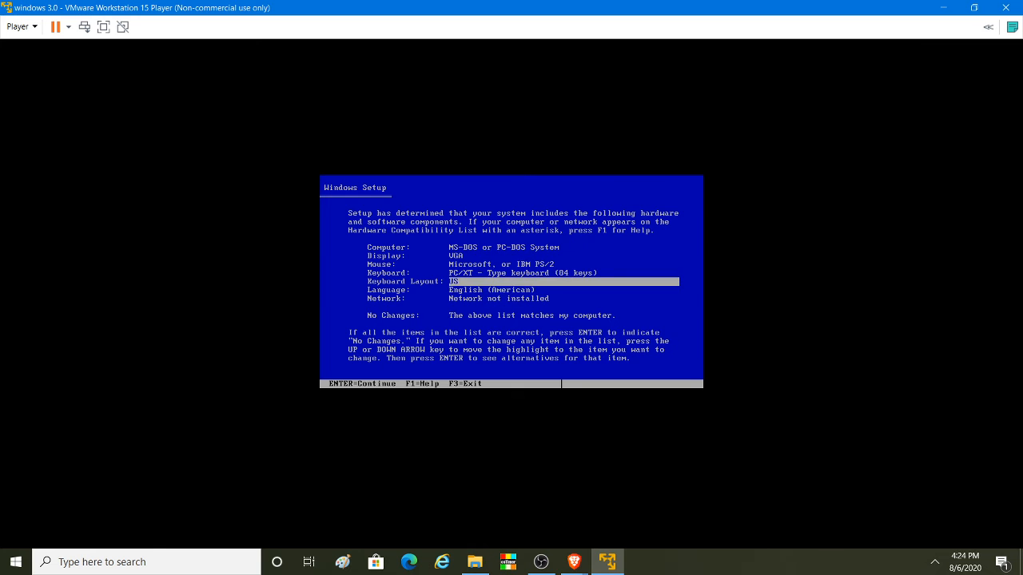
key("Down")
key("Down")
key("Down")
key("Down")
key("Down")
key("Down")
key("Down")
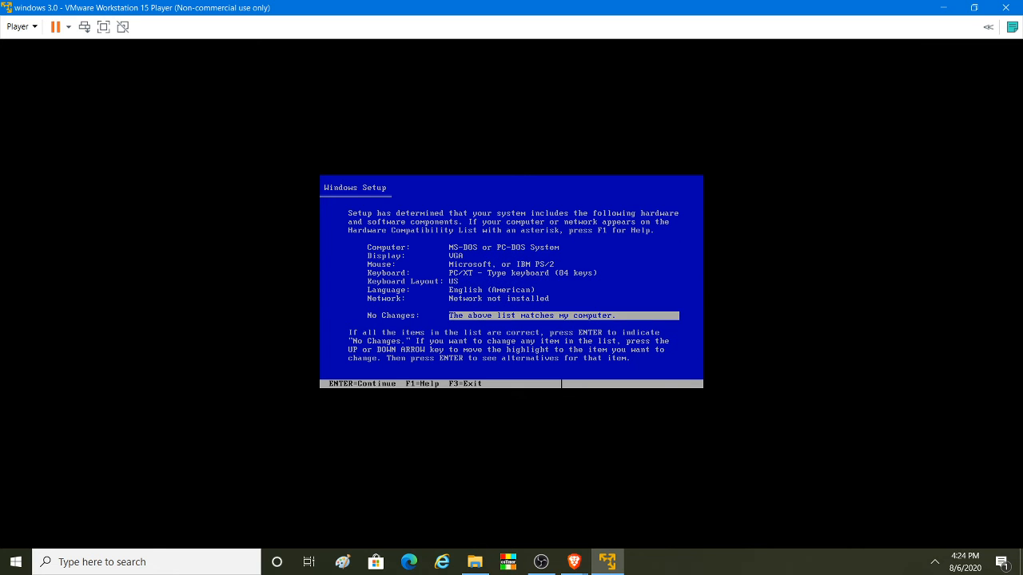
key("Up")
key("Up")
key("Up")
key("Up")
key("Up")
key("Up")
key("Up")
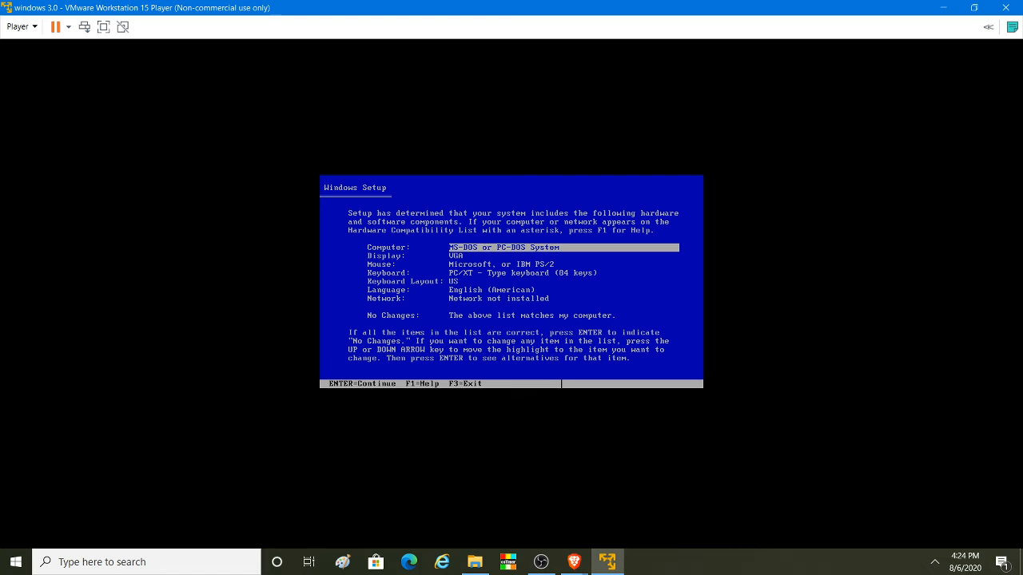
Step: Accept the detected component list with No Changes and continue Windows Setup
key("Down")
key("Down")
key("Down")
key("Down")
key("Down")
key("Down")
key("Down")
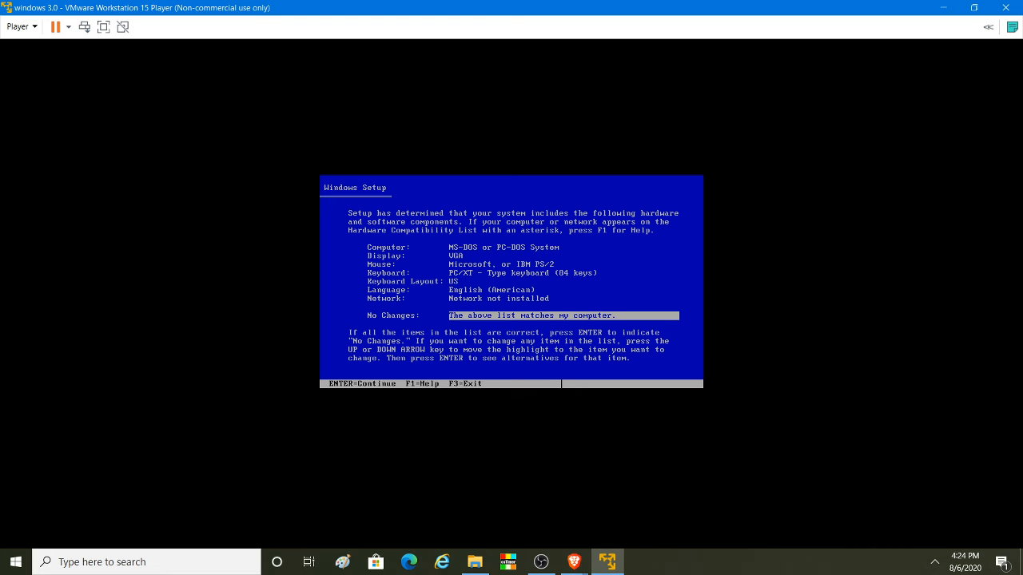
key("Return")
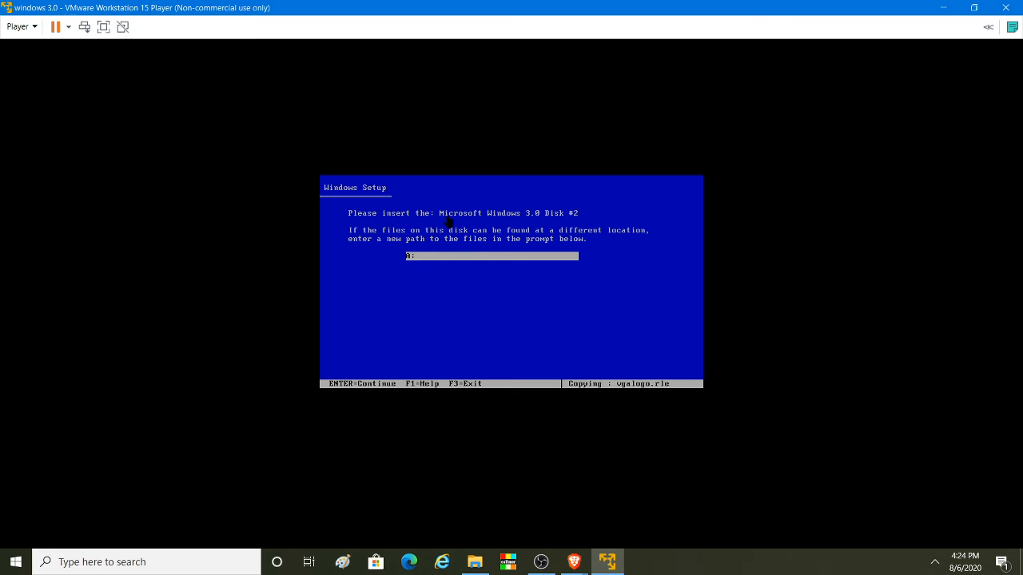
Step: Restart the virtual machine, disconnect its floppy and continue booting MS-DOS from the hard disk
left_click(18, 26)
left_click(57, 88)
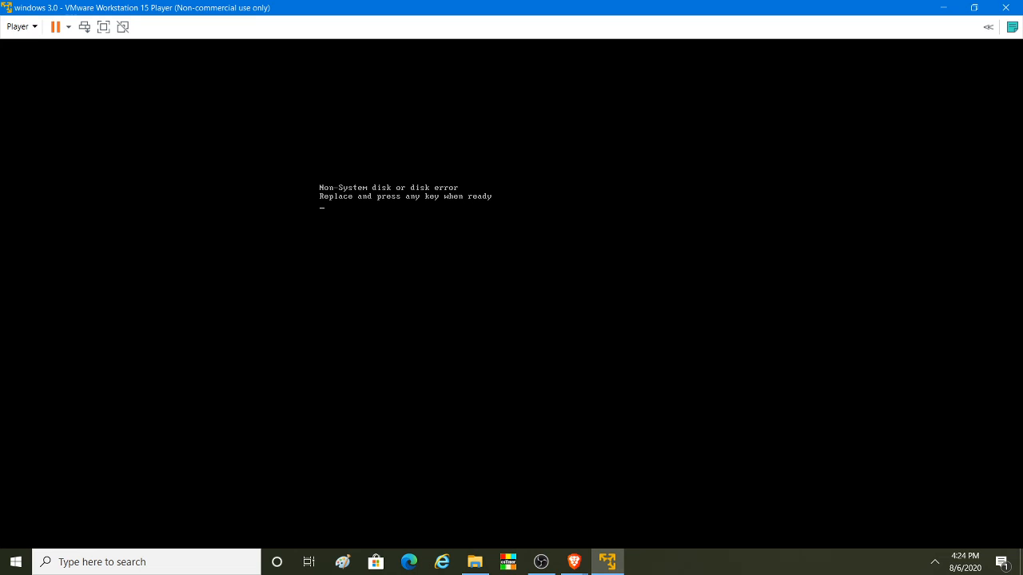
left_click(24, 28)
mouse_move(48, 71)
mouse_move(242, 88)
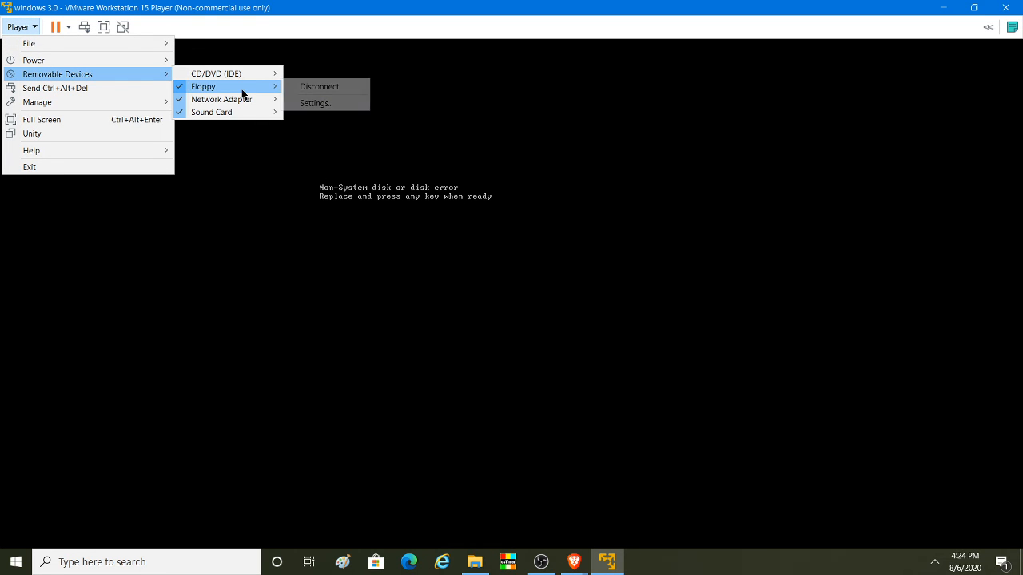
left_click(333, 93)
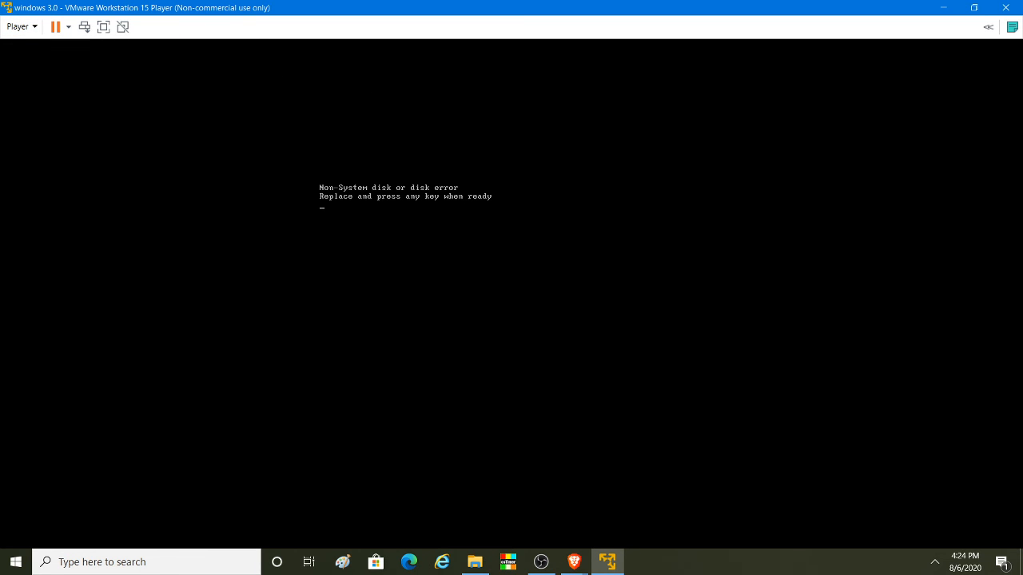
key("Return")
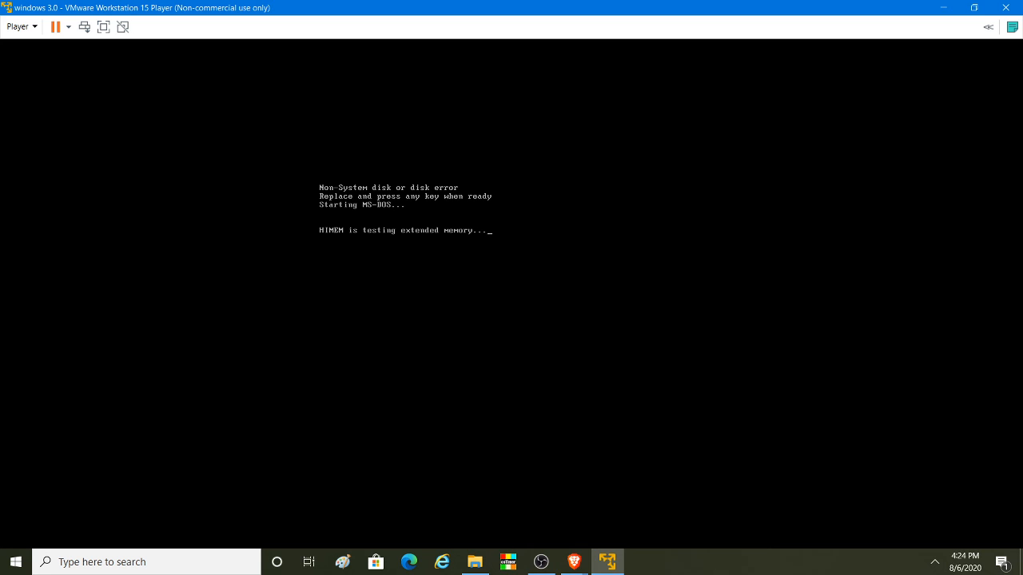
Step: Try to switch to drive A: from the rebooted MS-DOS prompt and answer the error with Fail
type("s")
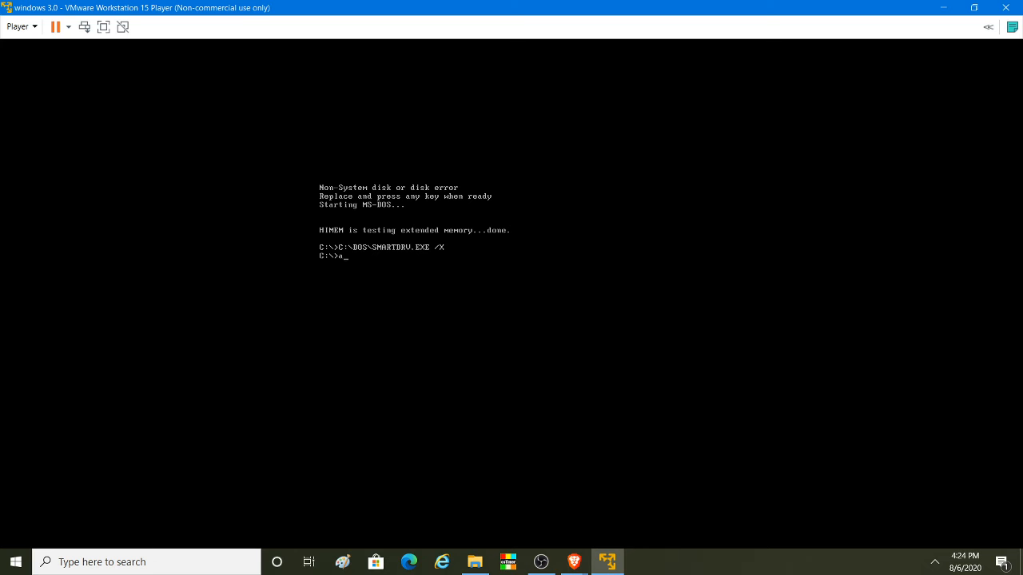
type(":")
key("Return")
key("f")
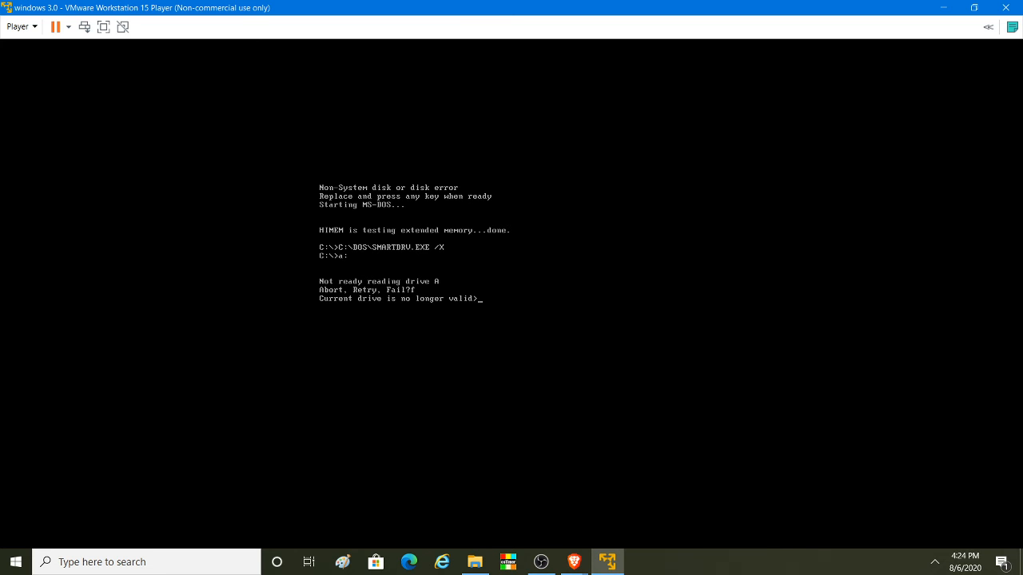
Step: Restart the virtual machine from the invalid drive prompt
left_click(28, 25)
left_click(56, 88)
left_click(21, 26)
left_click(65, 88)
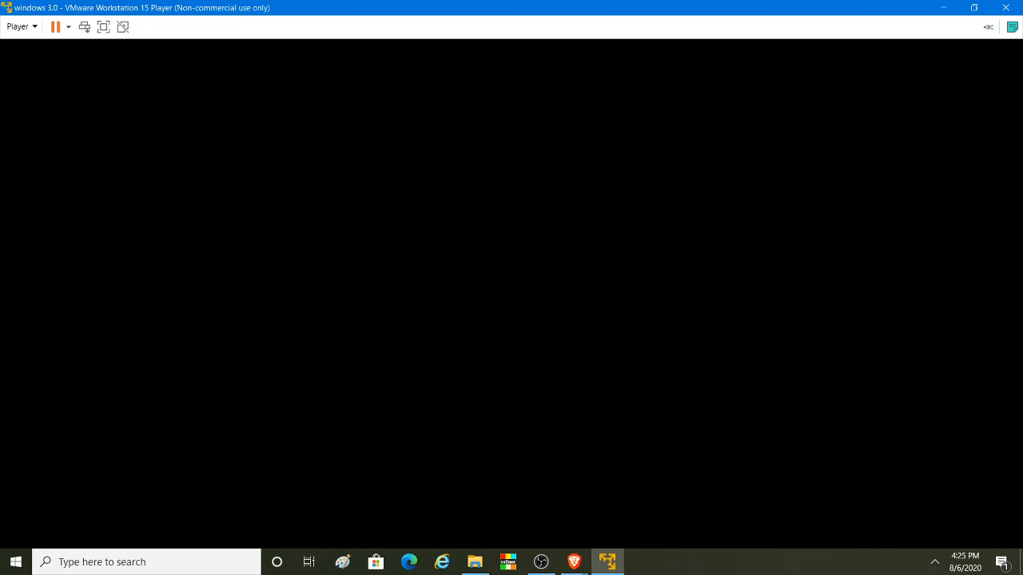
Step: Disconnect the virtual machine's floppy during startup so MS-DOS boots from the hard disk
left_click(20, 26)
mouse_move(66, 73)
mouse_move(235, 91)
left_click(312, 84)
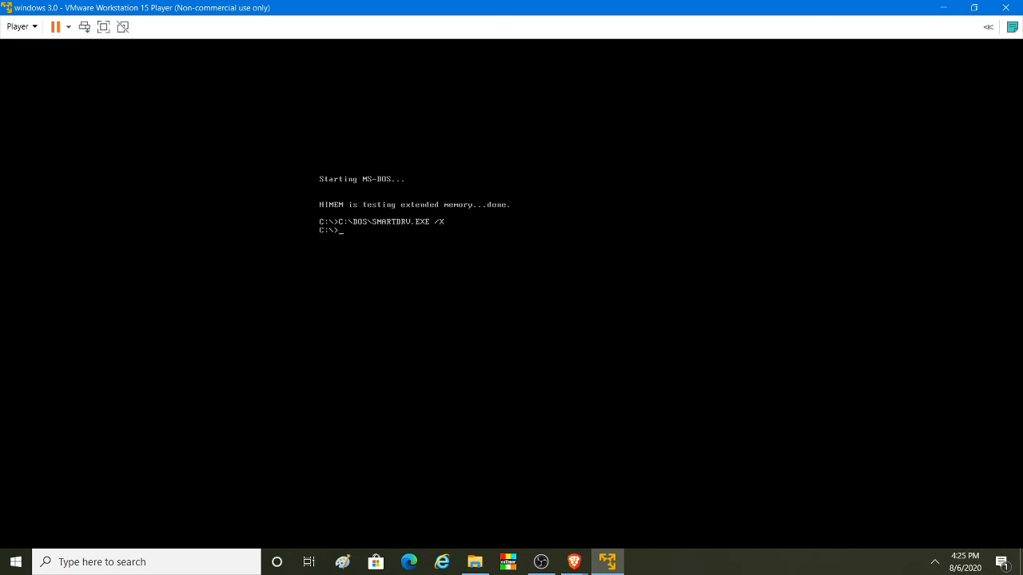
Step: Set the floppy drive's image file to DISK01 from the Microsoft Windows 3.0a (5.25 1.2MB) folder
left_click(23, 26)
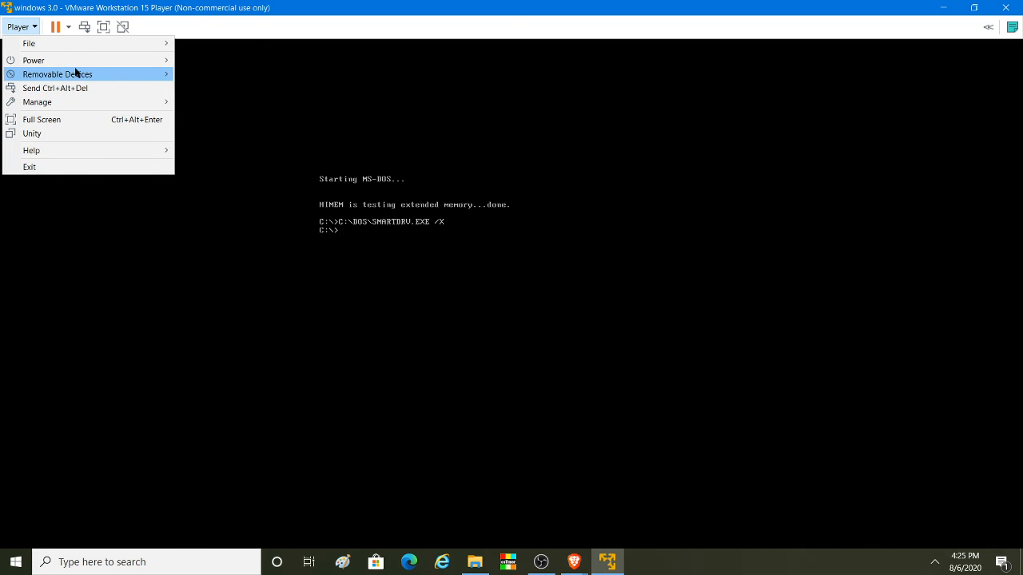
mouse_move(77, 73)
mouse_move(264, 86)
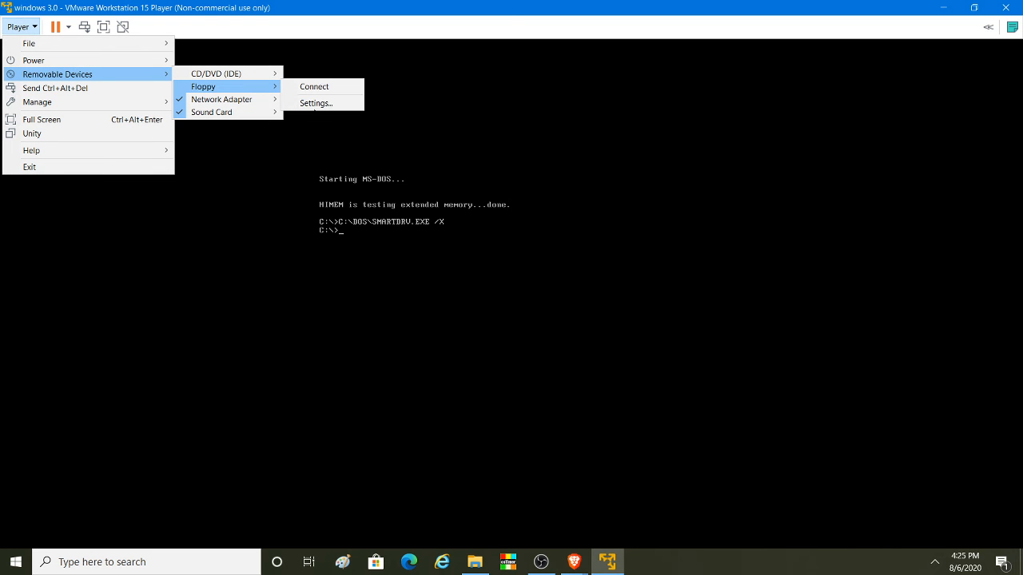
left_click(316, 103)
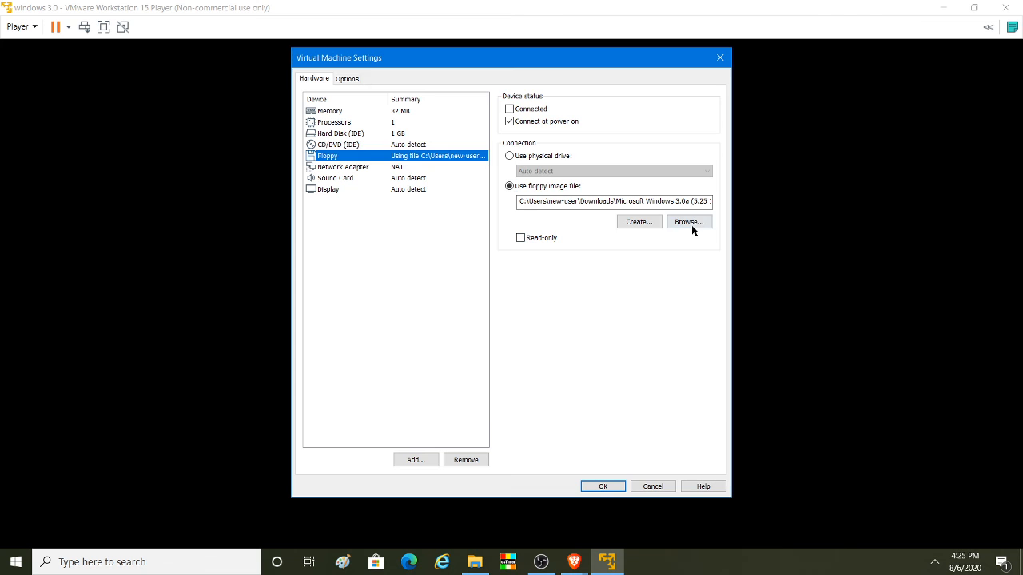
left_click(693, 227)
left_click(557, 207)
left_click(551, 193)
left_click(802, 392)
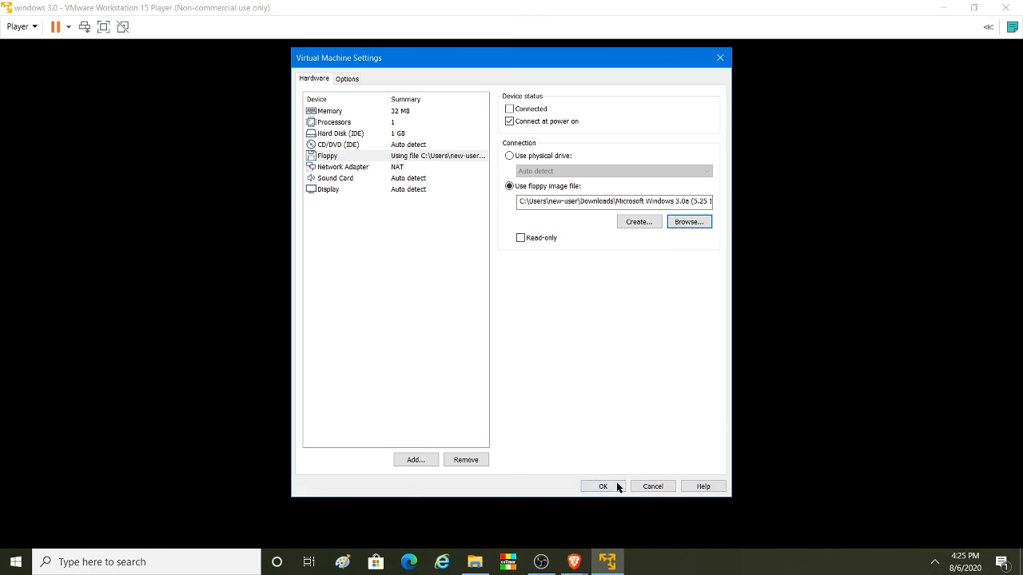
left_click(606, 487)
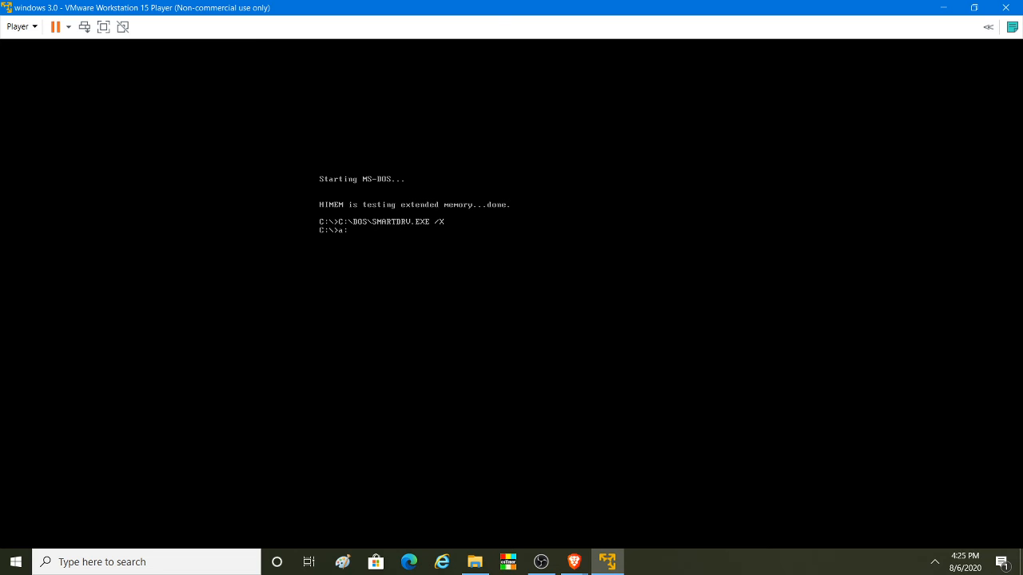
Step: Try to switch to drive A: with the floppy still disconnected and answer the error with Fail
type(":")
key("Return")
key("f")
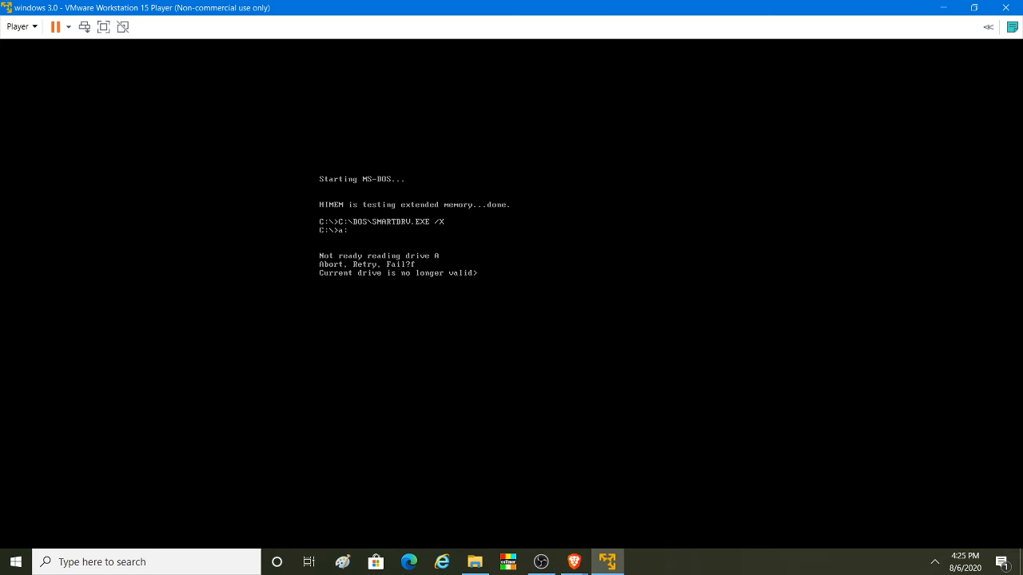
Step: Connect the floppy drive to the running virtual machine
left_click(24, 30)
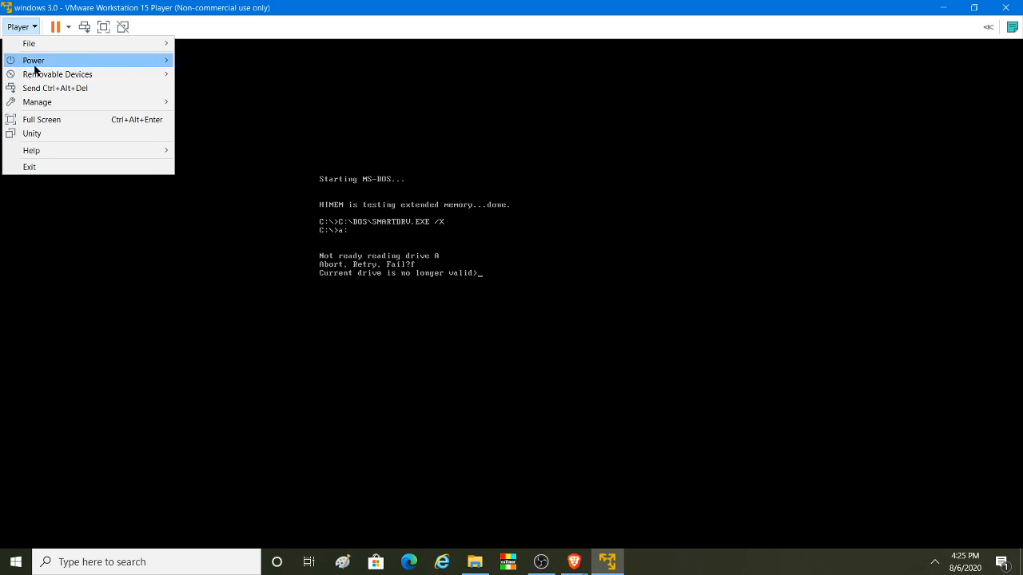
mouse_move(36, 77)
mouse_move(200, 88)
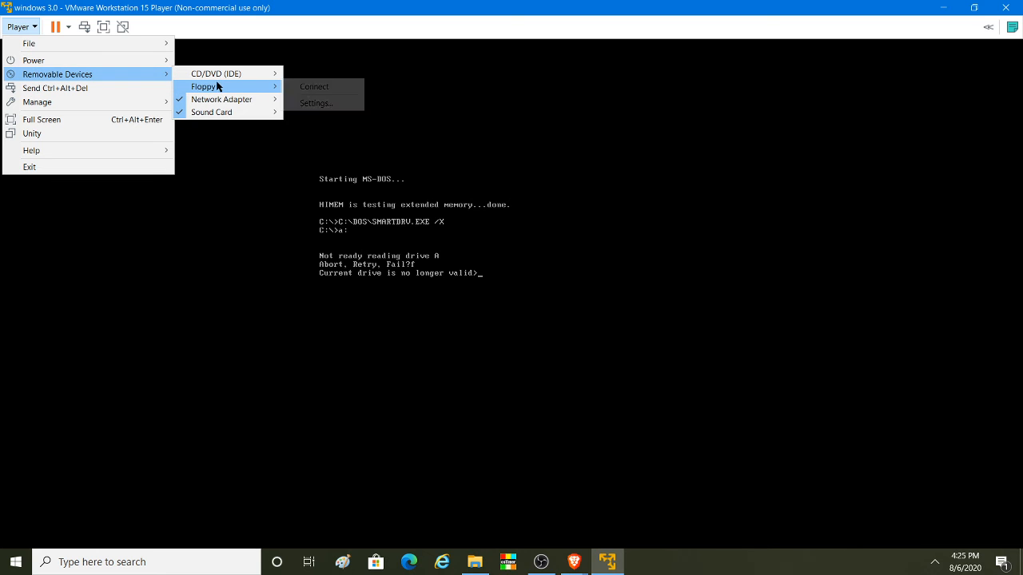
left_click(324, 86)
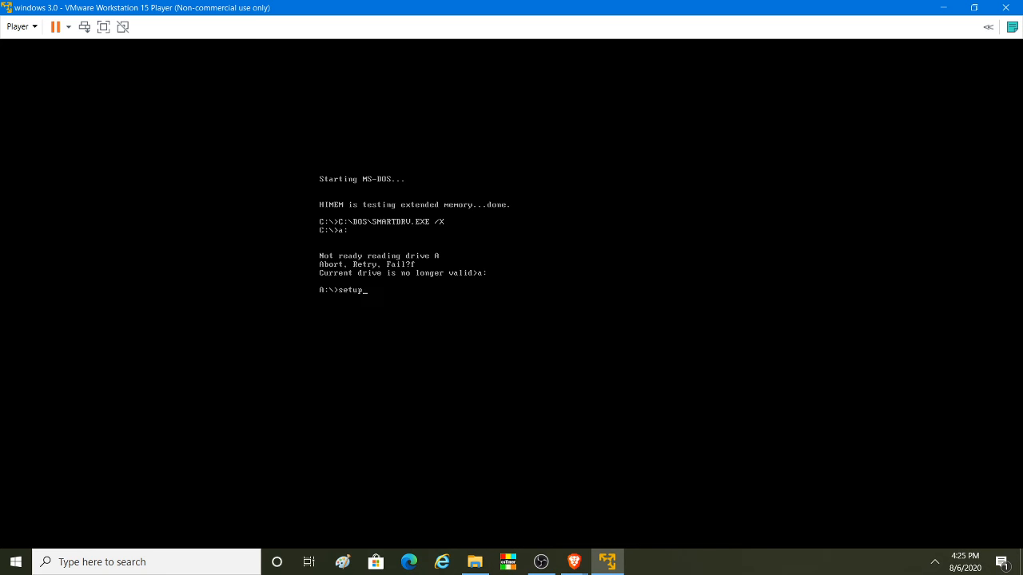
Step: Run setup from drive A:, continue through the opening screens and accept the detected component list with No Changes
key("Return")
key("Return")
key("Return")
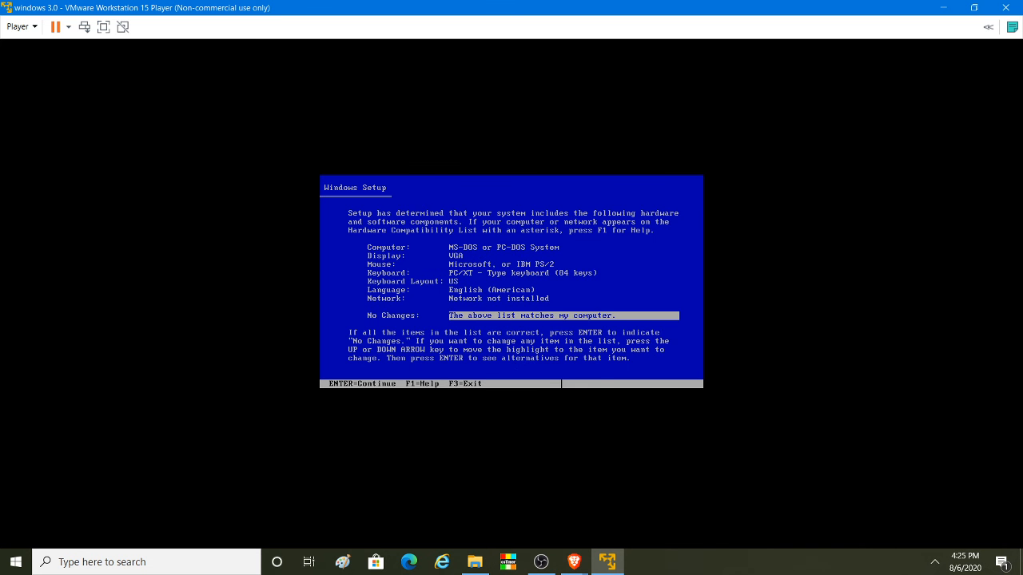
key("Return")
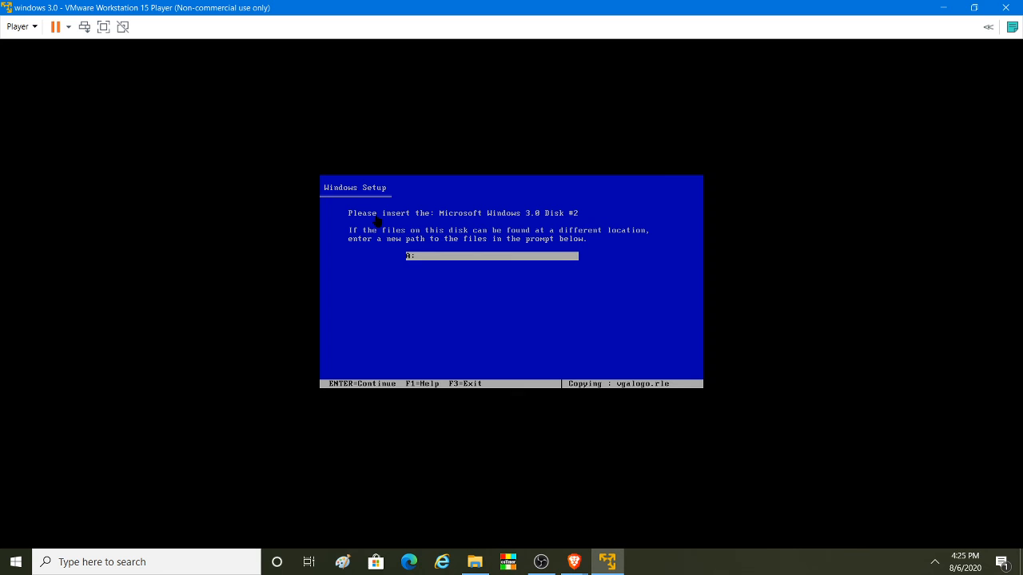
Step: Swap the floppy image to DISK02 and continue Windows Setup
left_click(19, 26)
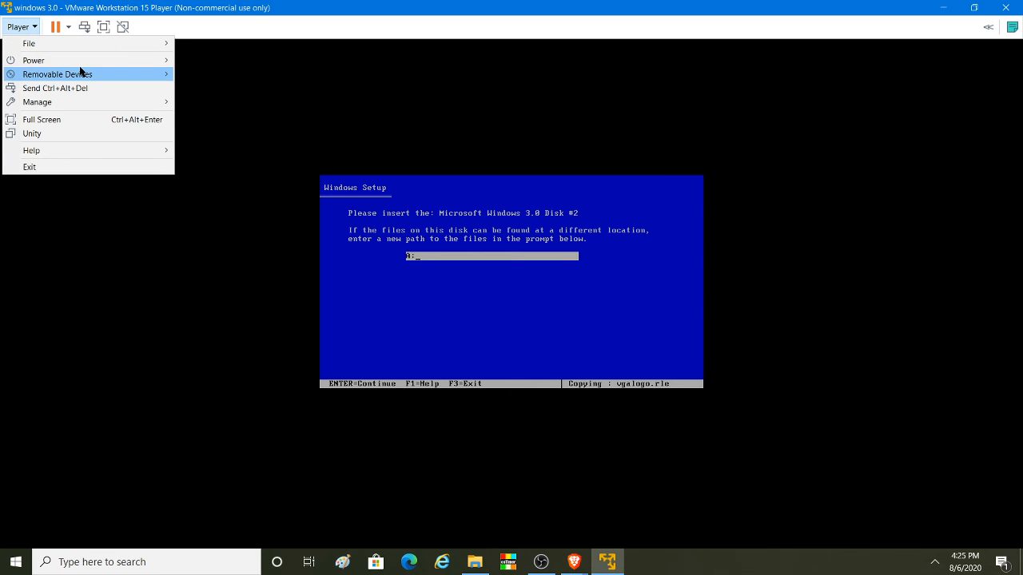
mouse_move(80, 74)
mouse_move(242, 86)
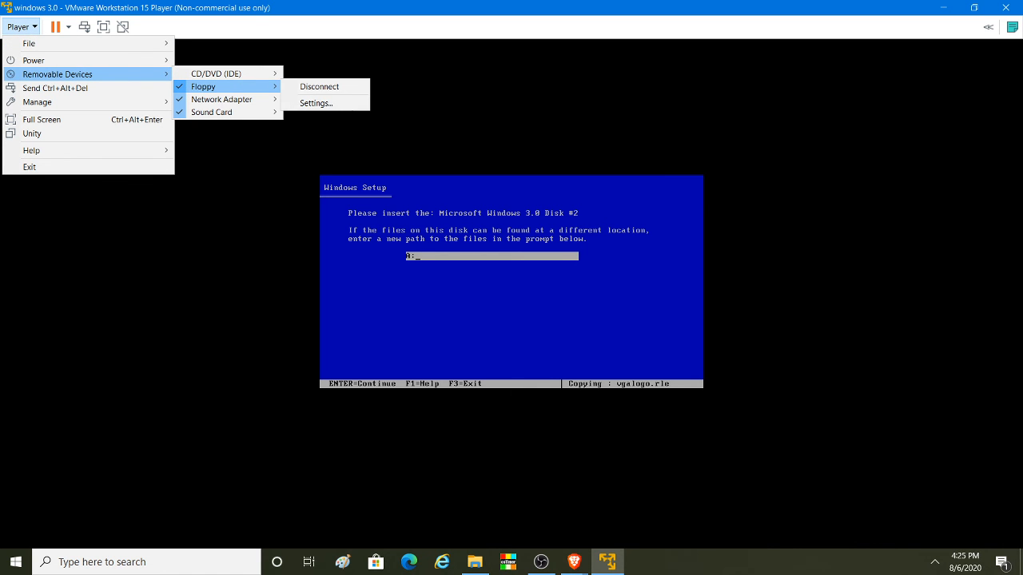
left_click(332, 102)
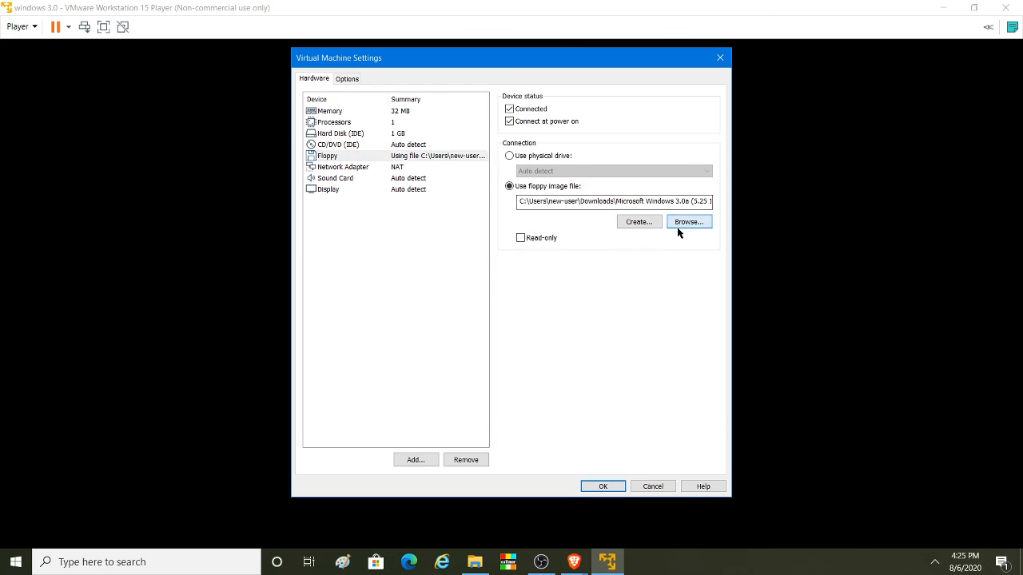
left_click(677, 227)
left_click(553, 207)
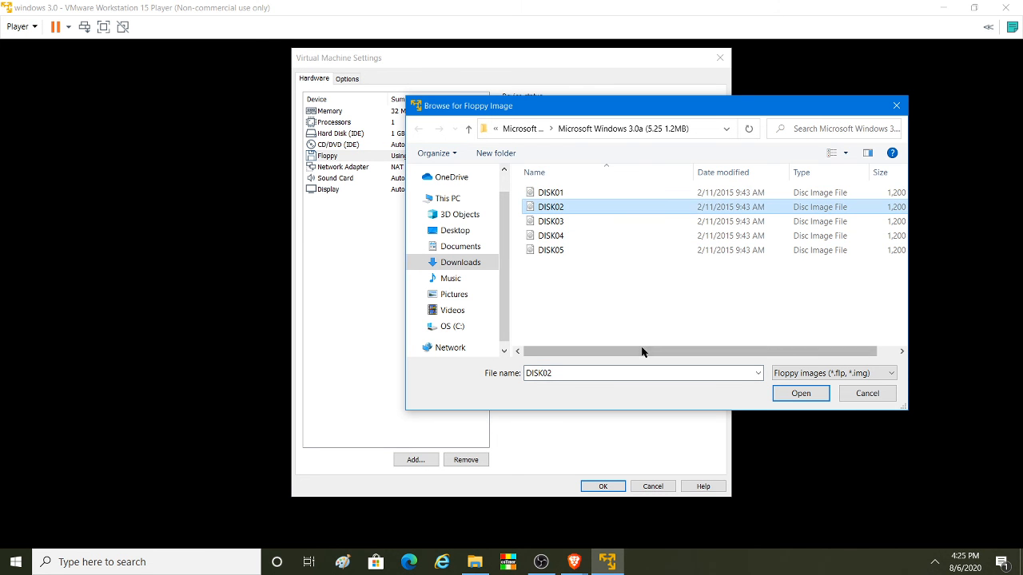
left_click(810, 392)
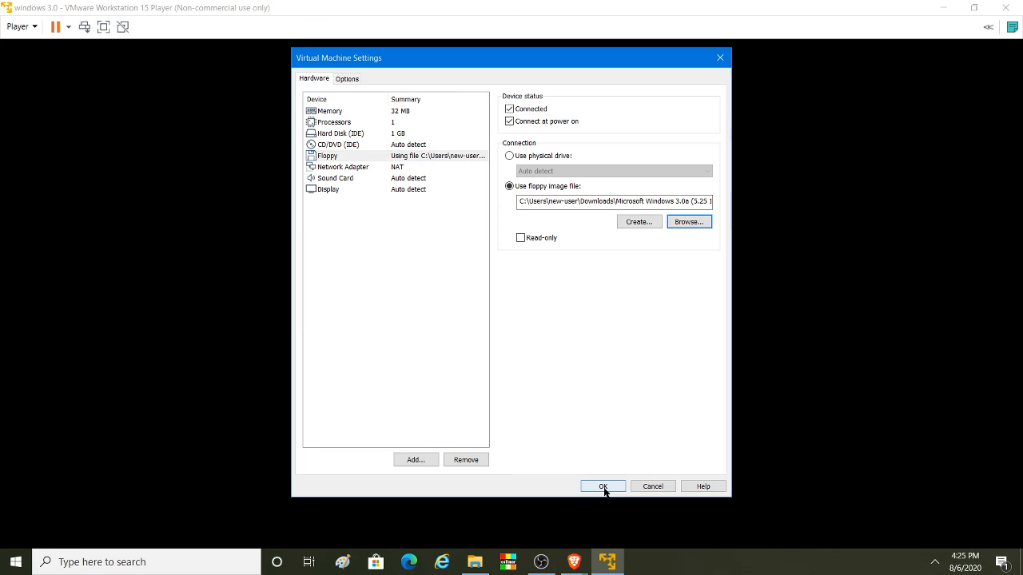
left_click(603, 486)
key("Return")
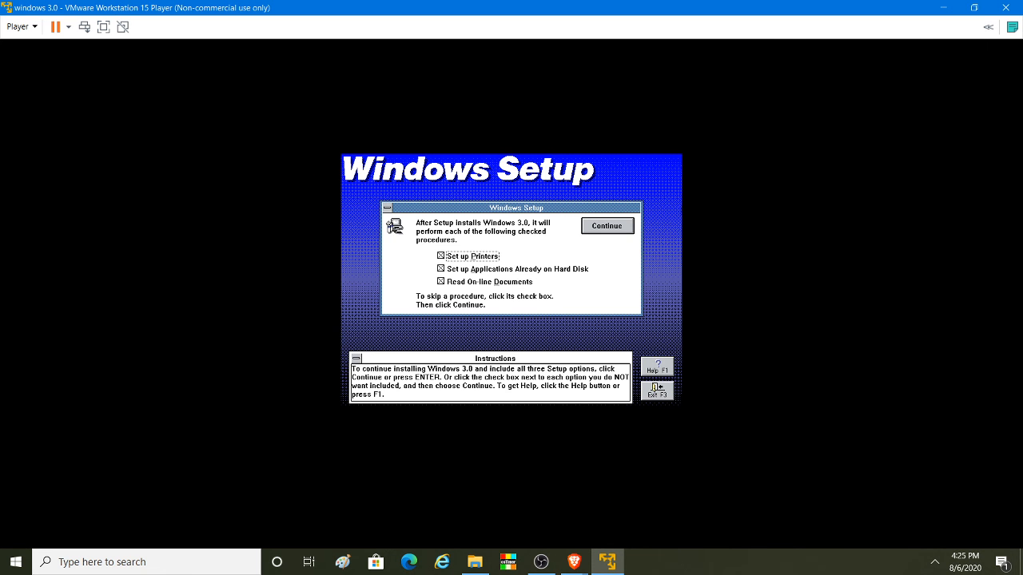
Step: Skip the Set up Printers and Read On-line Documents procedures and continue the installation
left_click(469, 254)
left_click(480, 284)
left_click(606, 227)
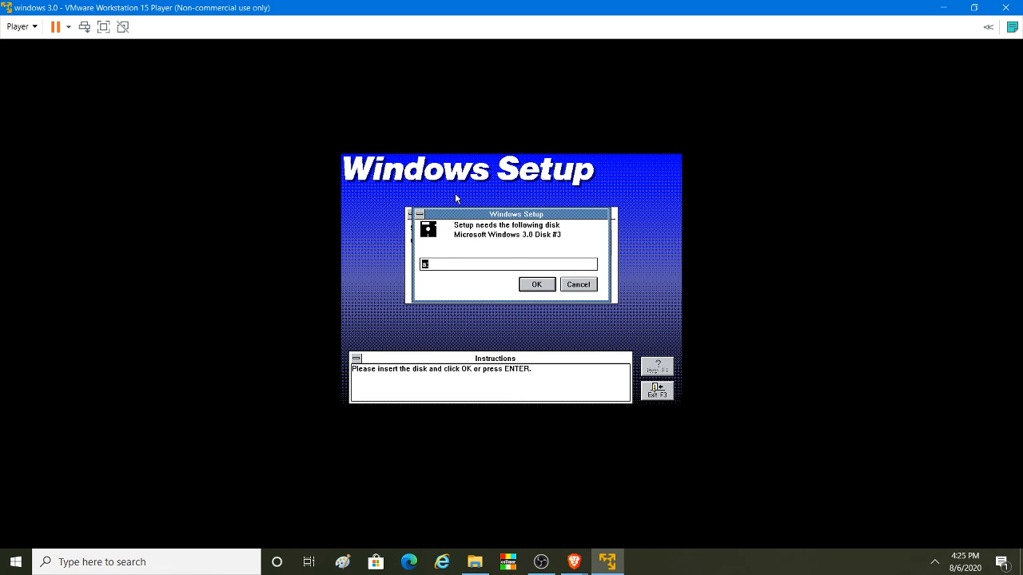
Step: Swap the floppy image to DISK03 and confirm the Disk #3 request in Windows Setup
left_click(16, 29)
mouse_move(87, 74)
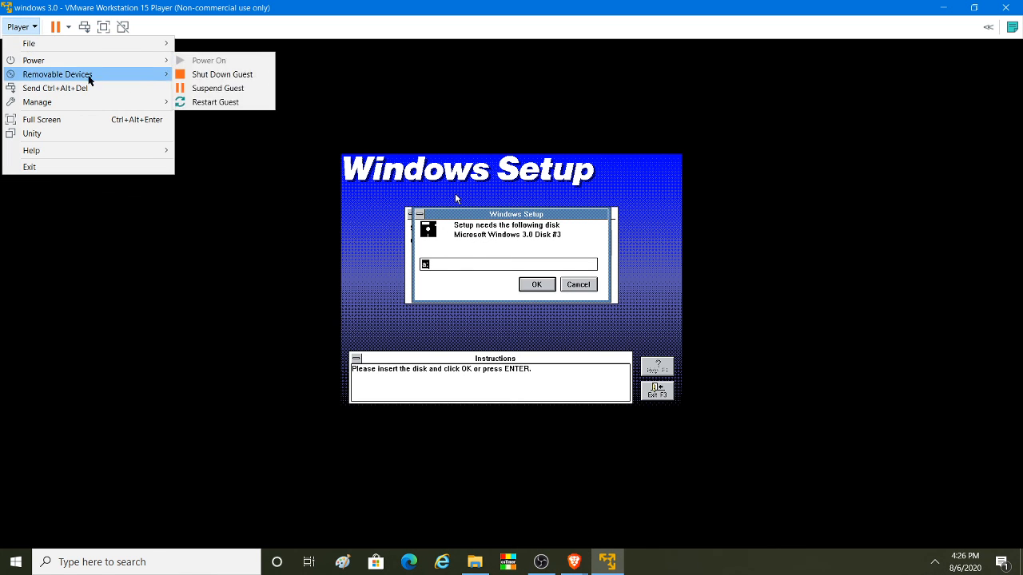
mouse_move(280, 87)
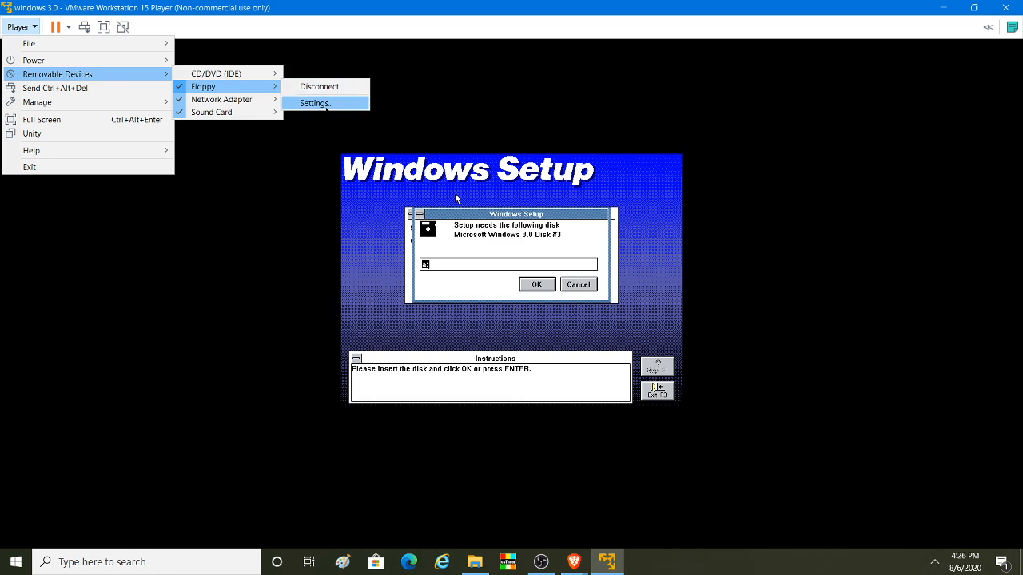
left_click(315, 103)
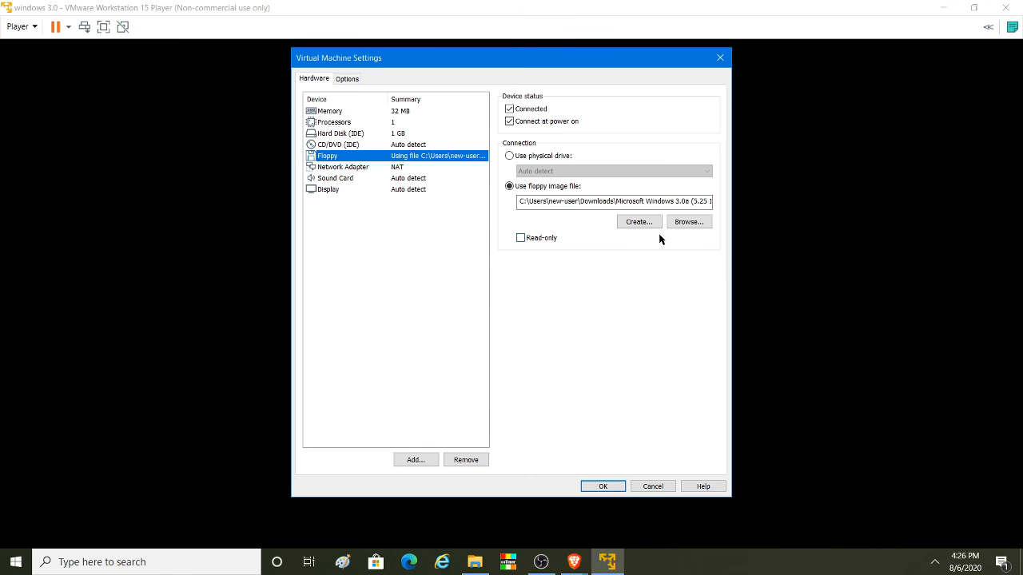
left_click(687, 224)
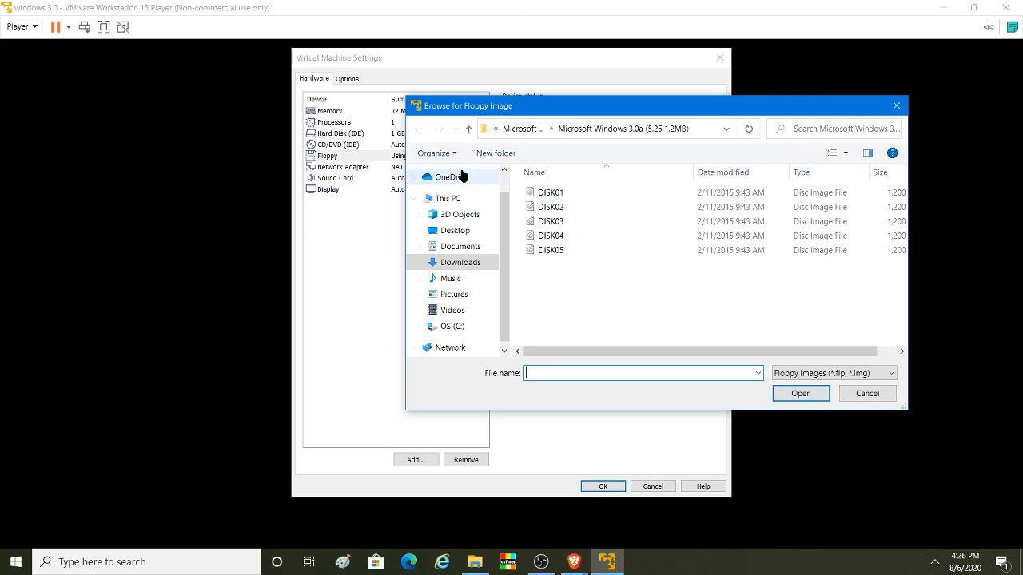
left_click(578, 226)
left_click(821, 388)
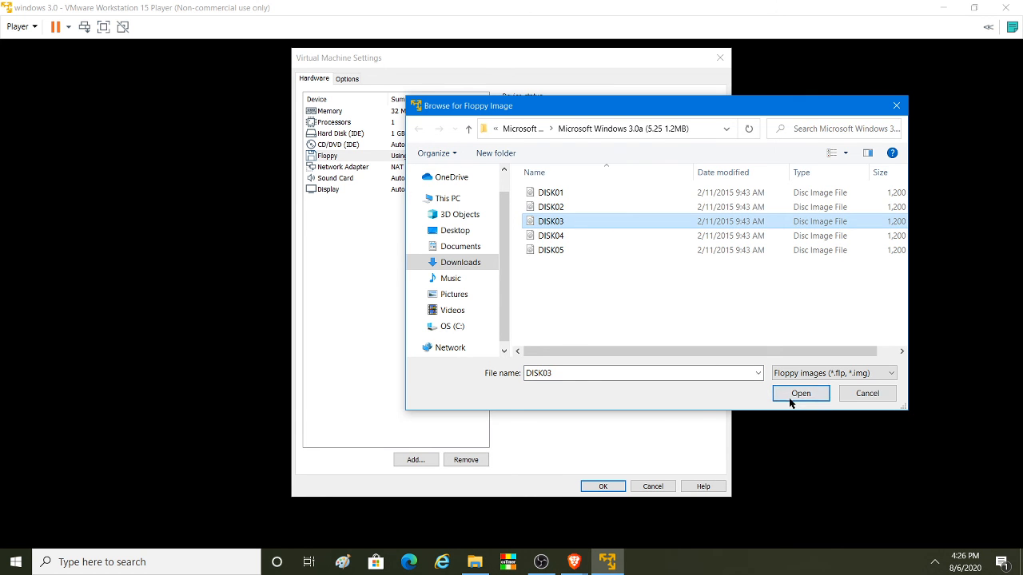
left_click(602, 487)
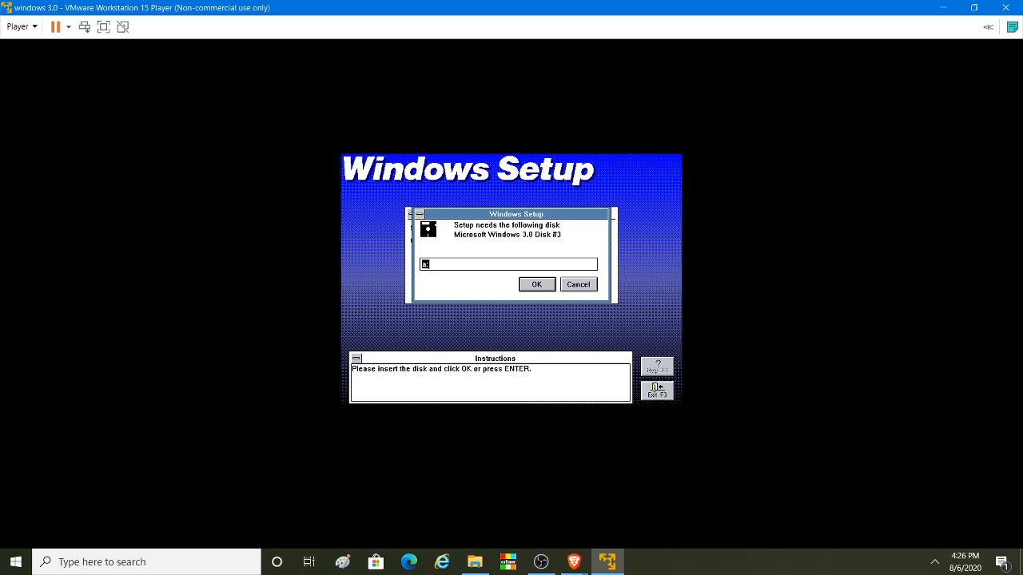
left_click(543, 289)
Step: Swap the floppy image to DISK04 and confirm the Disk #4 request in Windows Setup
left_click(20, 26)
mouse_move(42, 74)
mouse_move(200, 87)
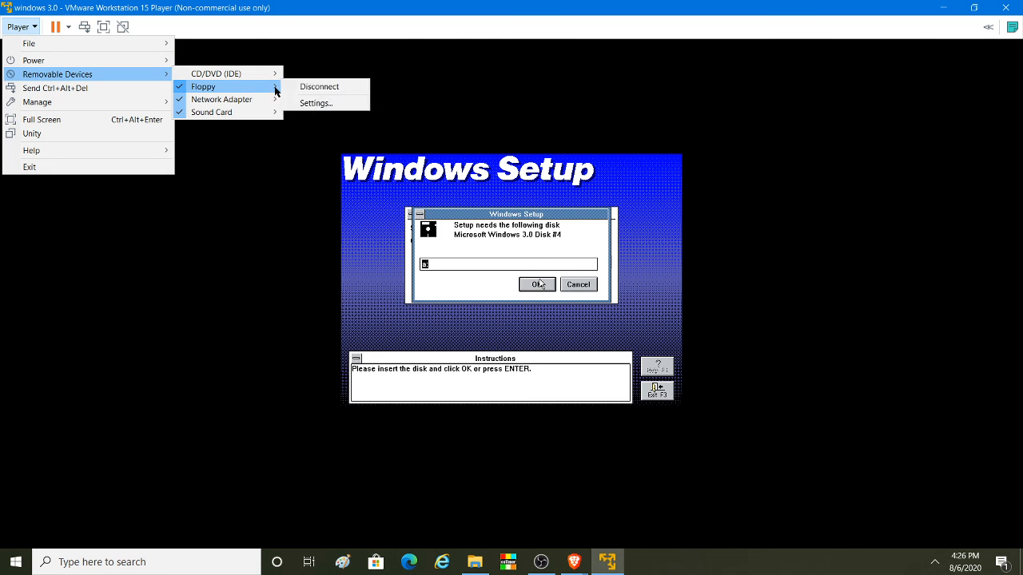
left_click(330, 102)
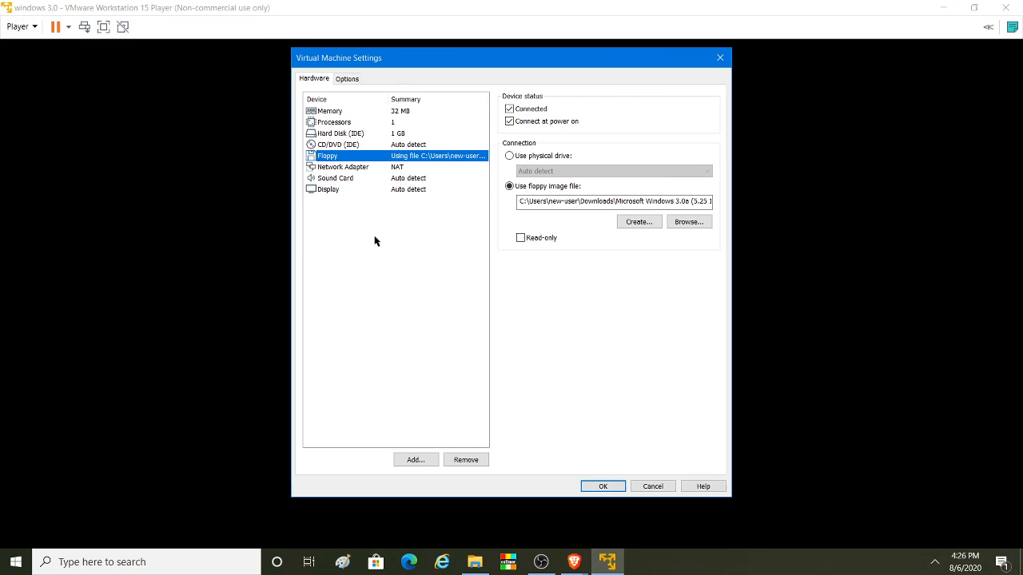
left_click(696, 225)
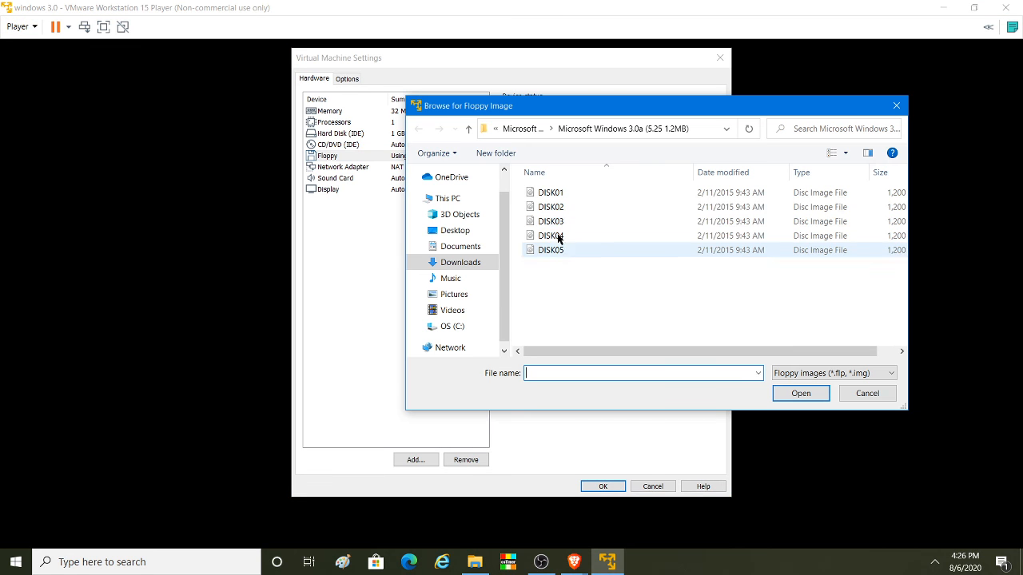
left_click(559, 235)
left_click(802, 394)
left_click(603, 486)
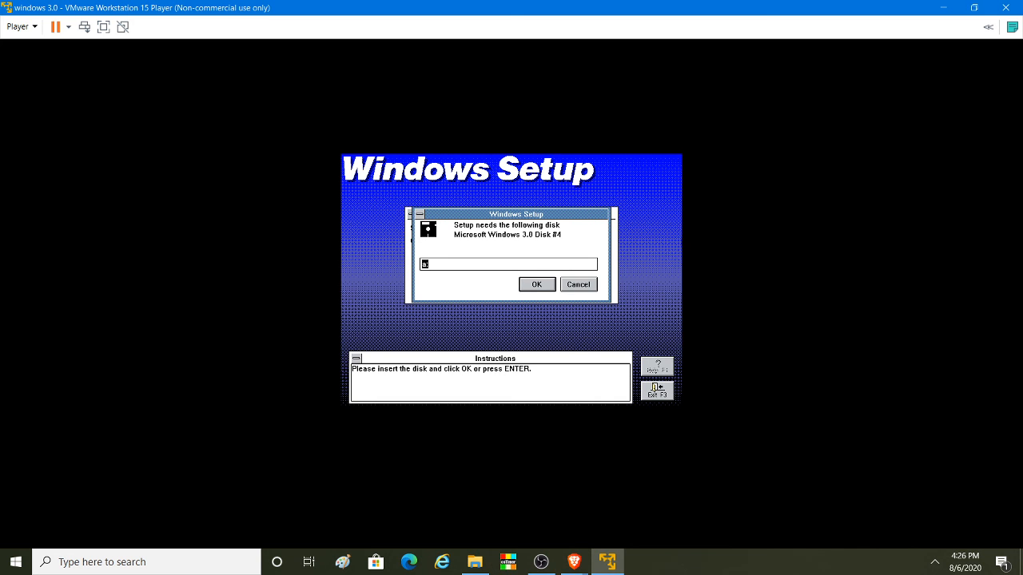
left_click(550, 286)
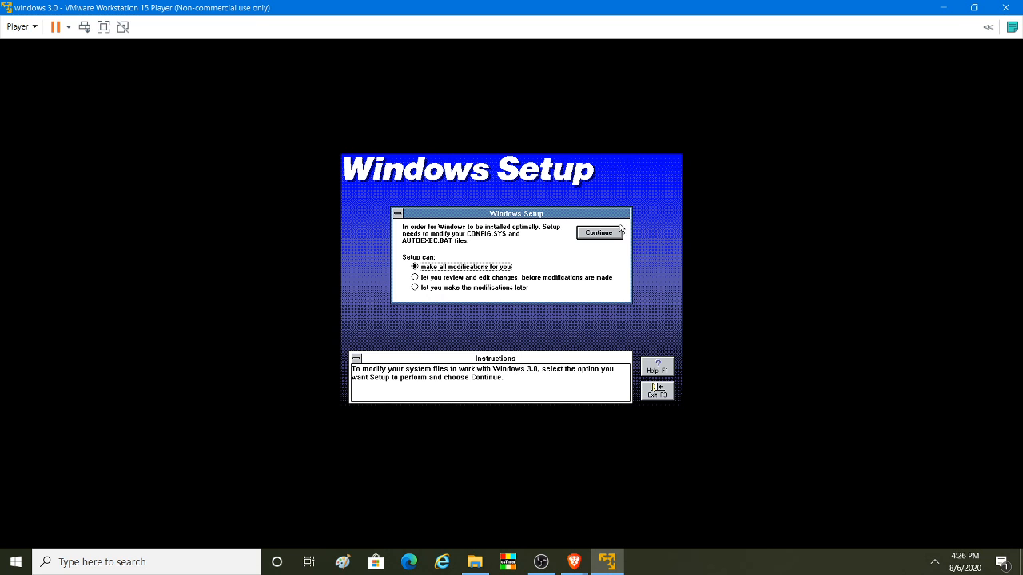
Step: Let Setup make all modifications to CONFIG.SYS and AUTOEXEC.BAT and acknowledge the follow-up dialog
left_click(597, 234)
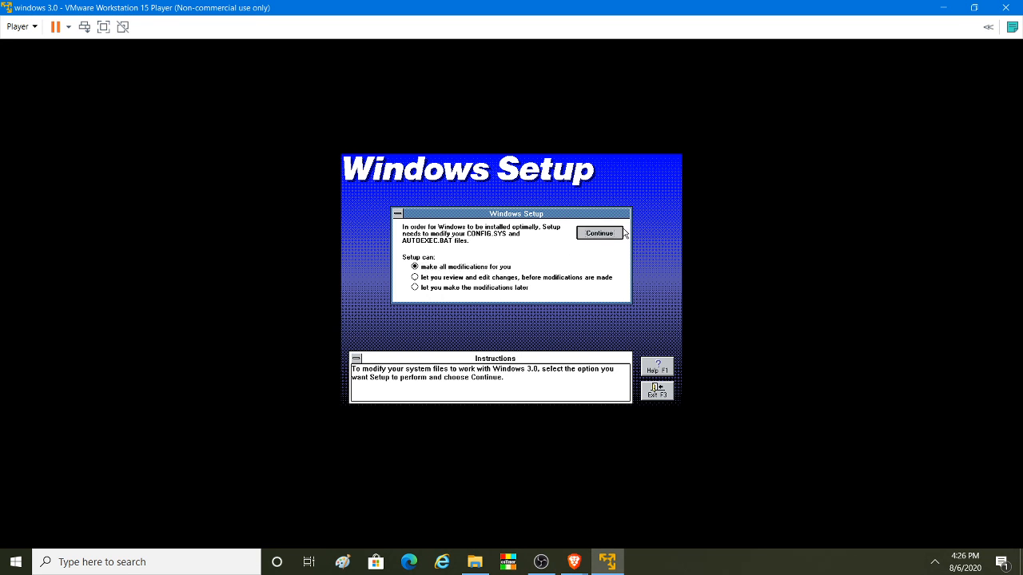
left_click(509, 312)
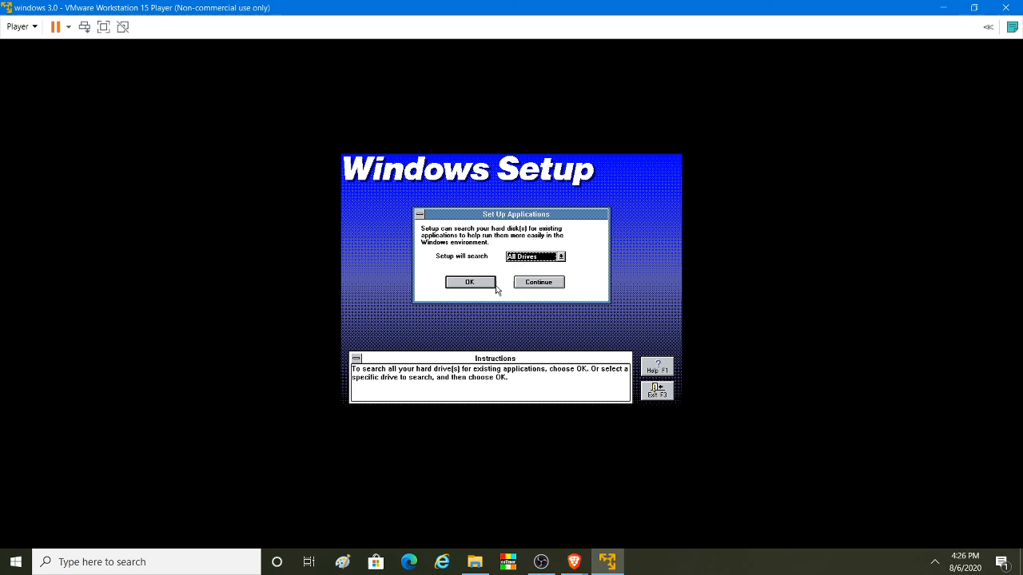
Step: Search All Drives for existing applications and set up all the found ones for use with Windows
left_click(469, 287)
left_click(492, 284)
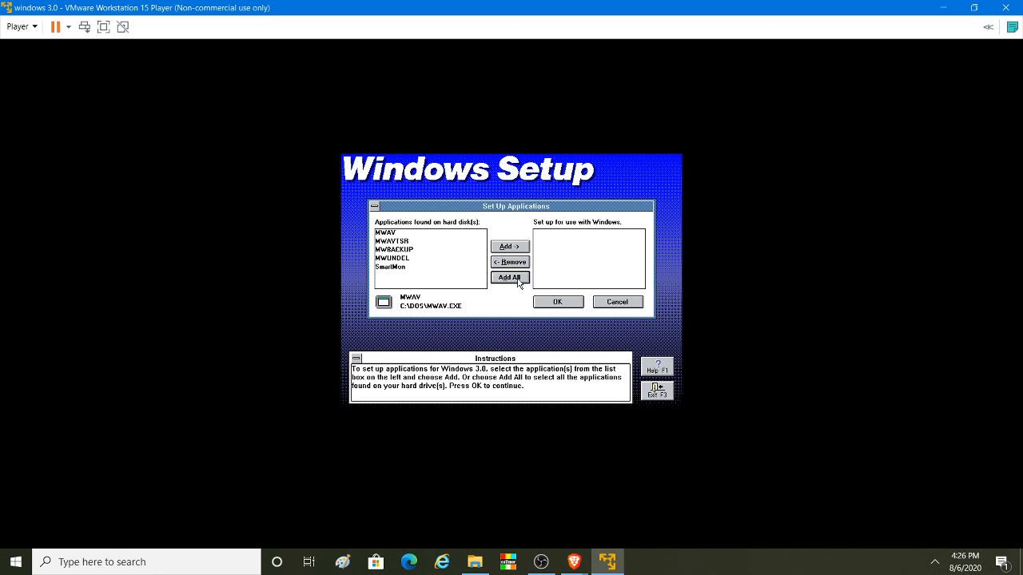
left_click(510, 280)
left_click(557, 302)
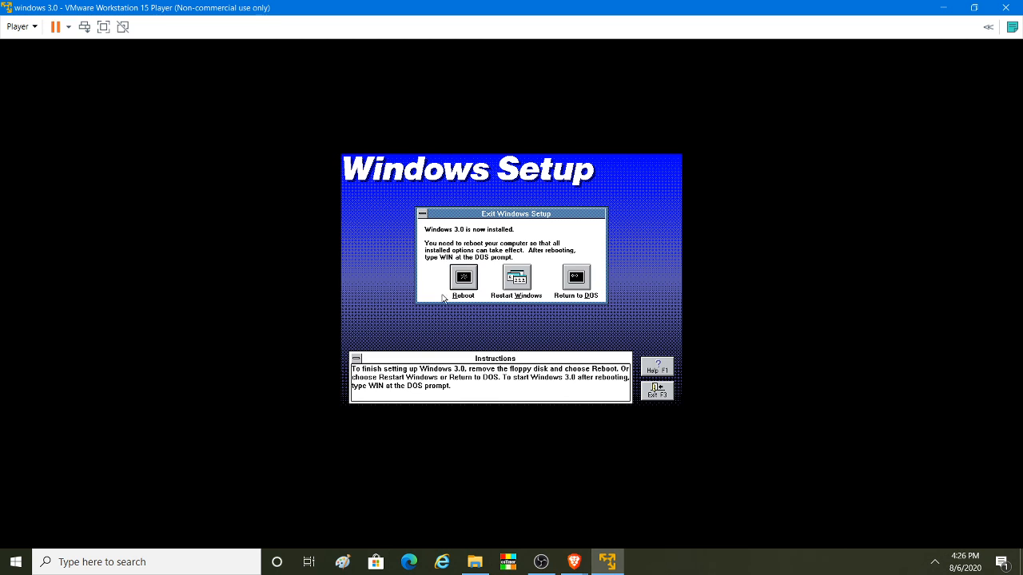
Step: Disconnect the virtual floppy drive and reboot the virtual machine to finish the Windows 3.0 setup
left_click(19, 27)
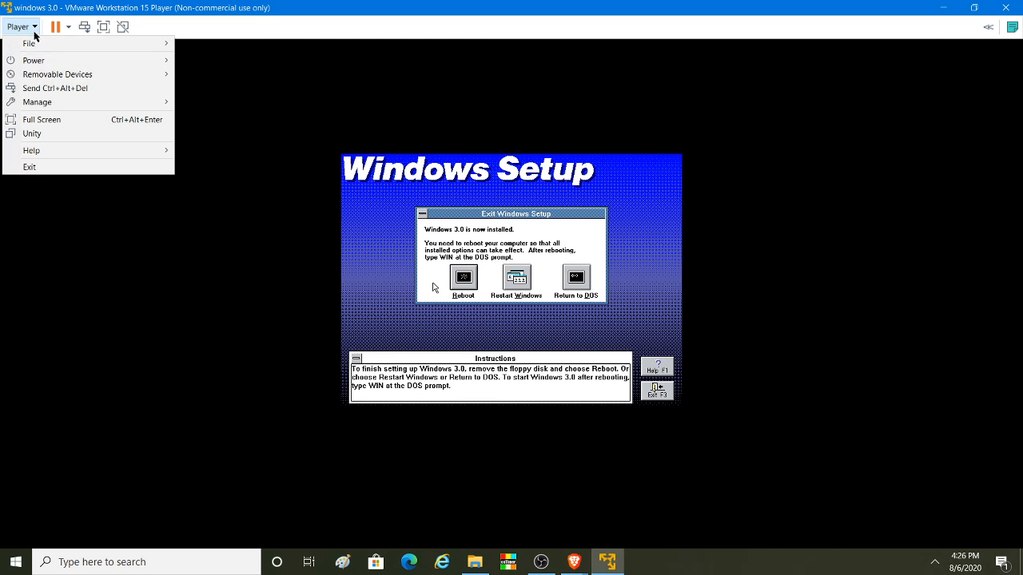
mouse_move(68, 75)
mouse_move(209, 88)
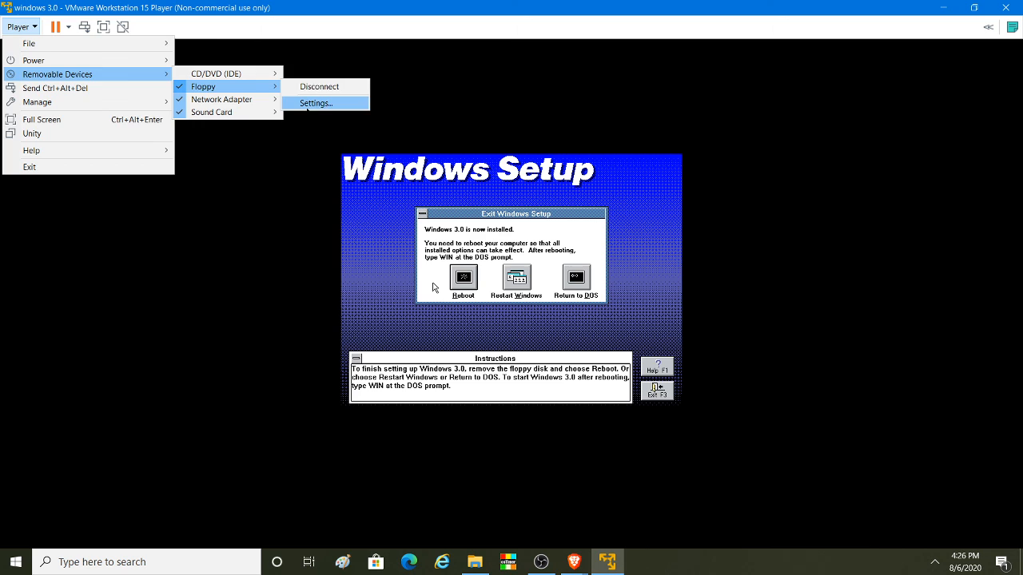
left_click(317, 86)
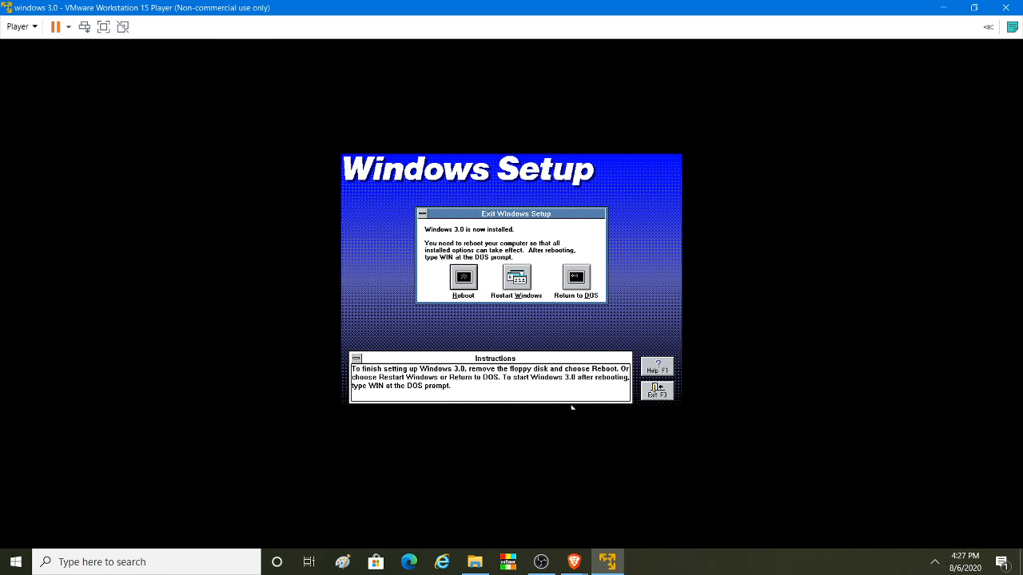
left_click(464, 279)
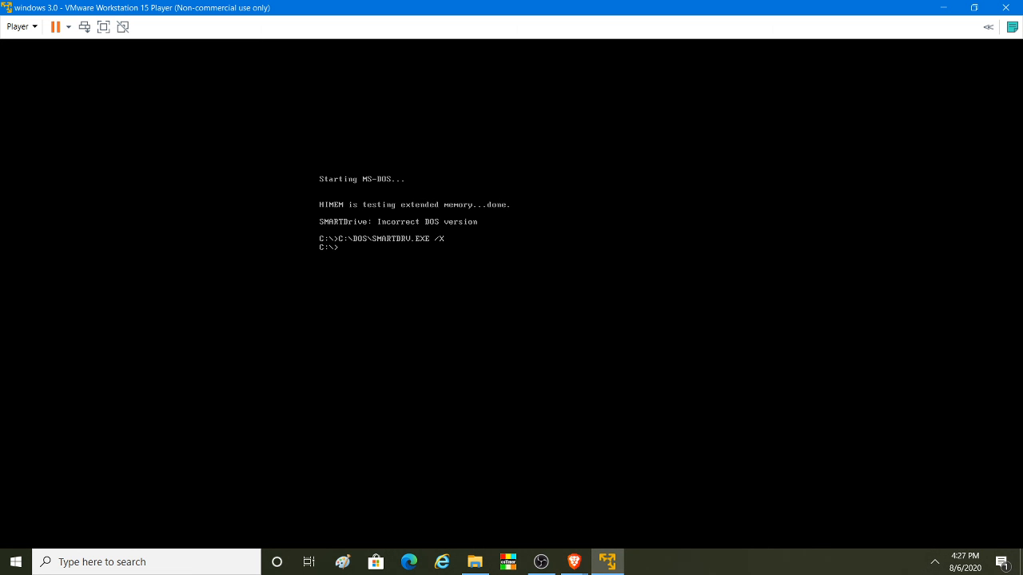
Step: Start Windows 3.0 from the DOS prompt, then end the Windows session with Save Changes enabled
key("Return")
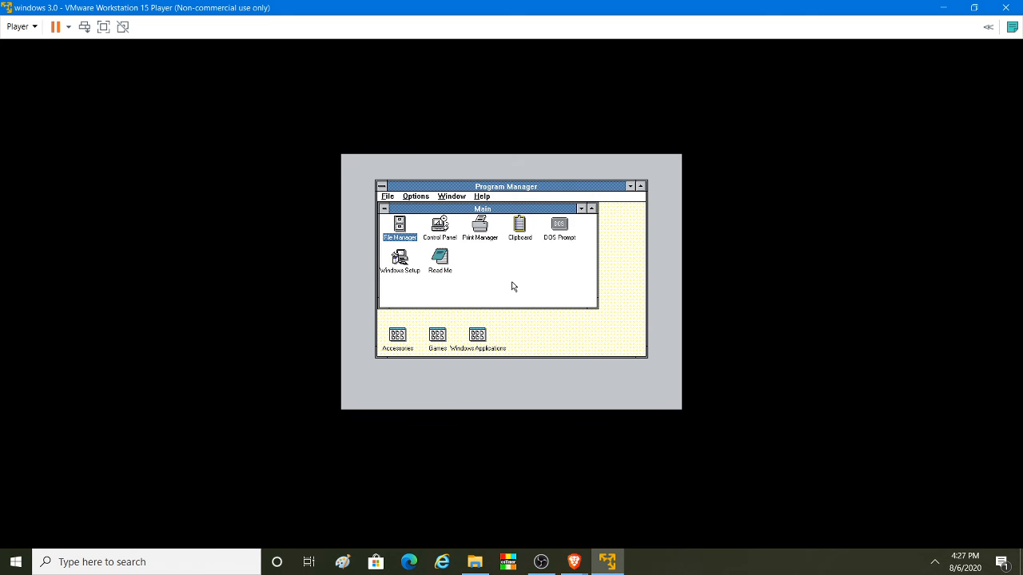
double_click(381, 187)
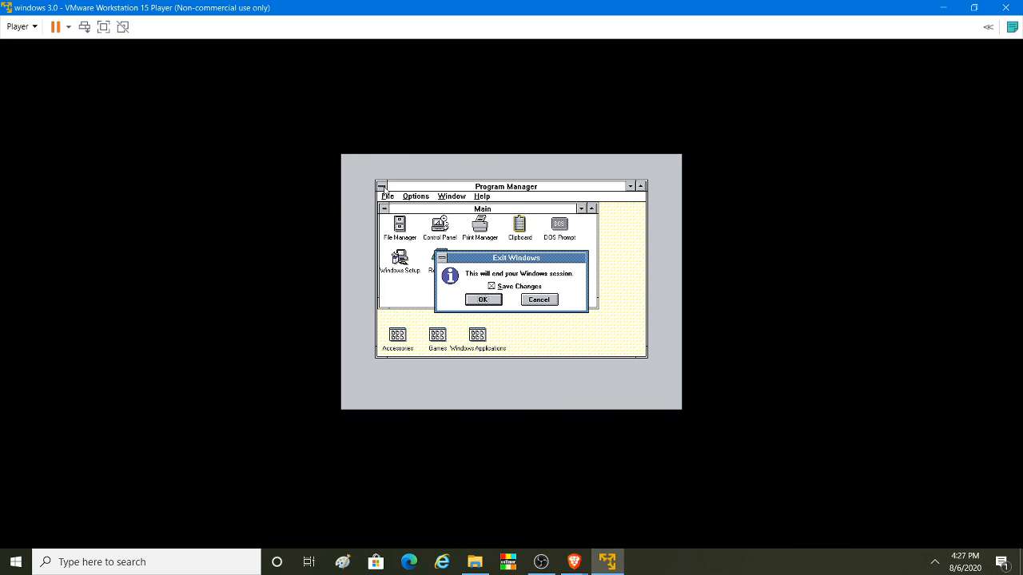
left_click(471, 301)
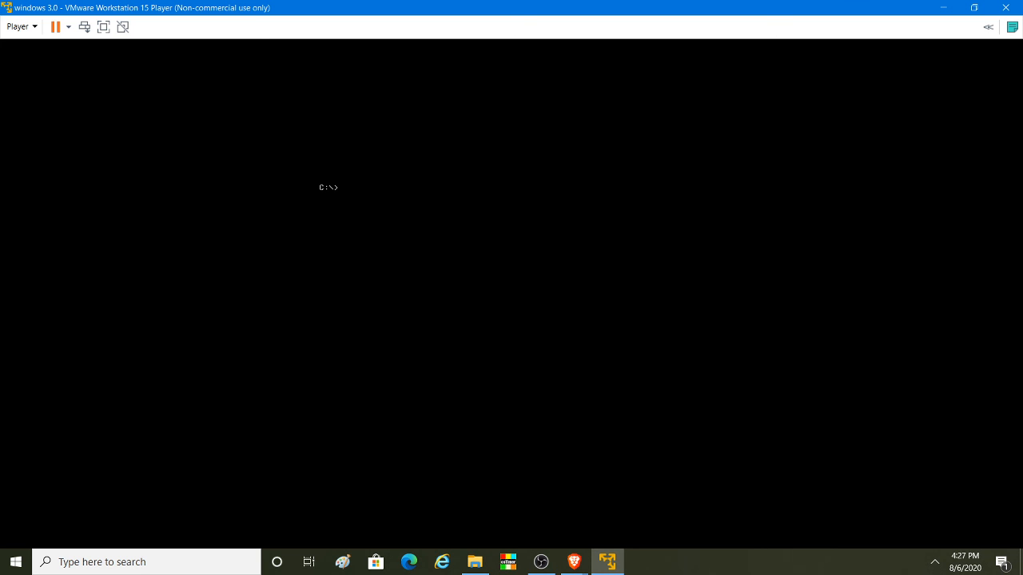